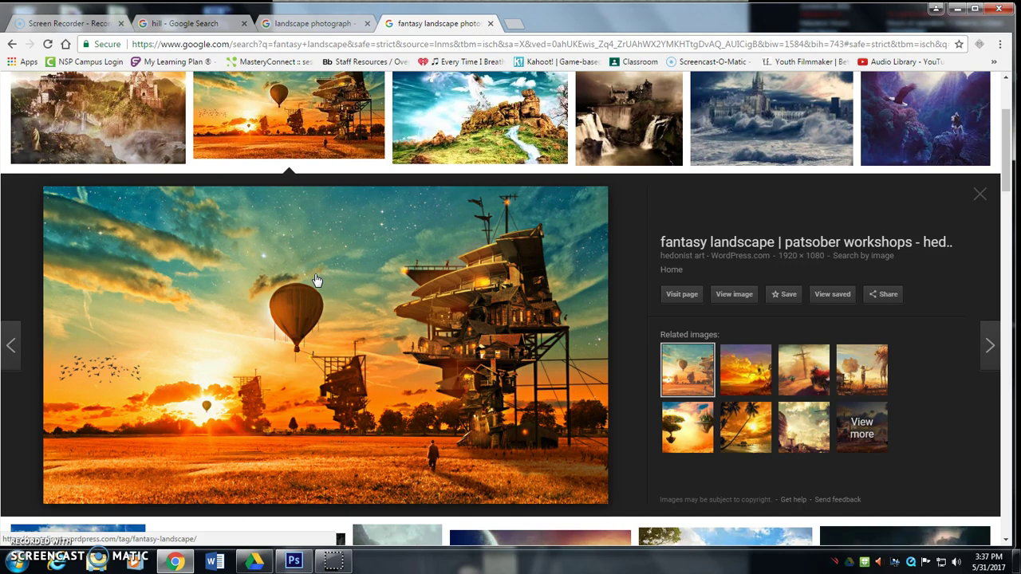
Open a landscape photo result in Google Images and scroll through the preview and related images.
click(331, 282)
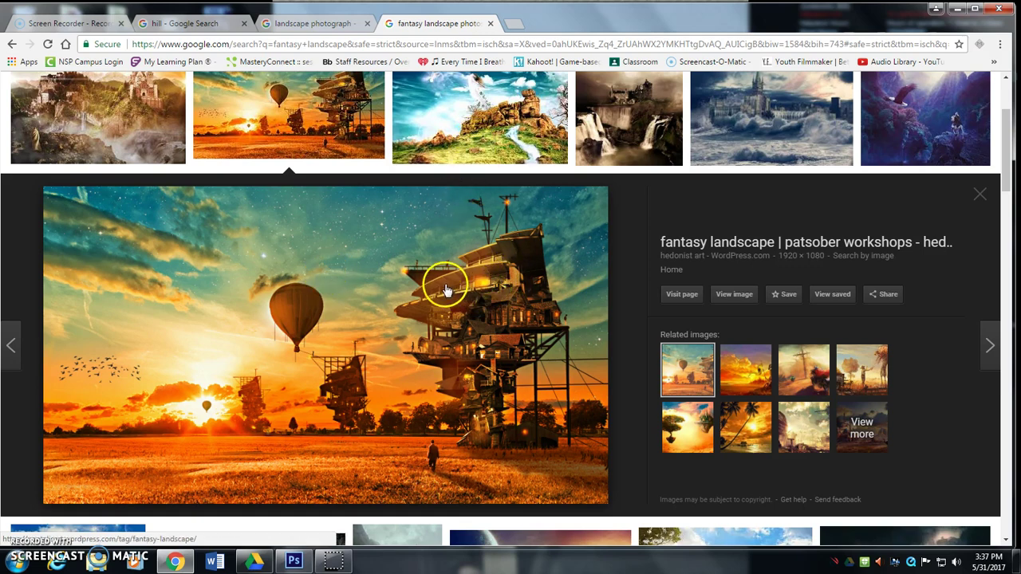
scroll(449, 285, up, 2)
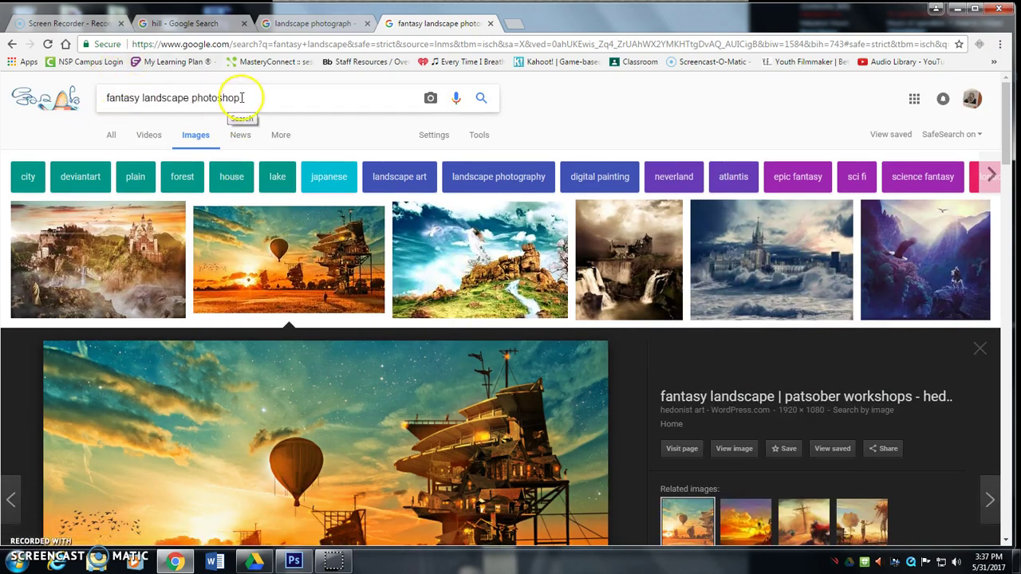
scroll(459, 315, down, 2)
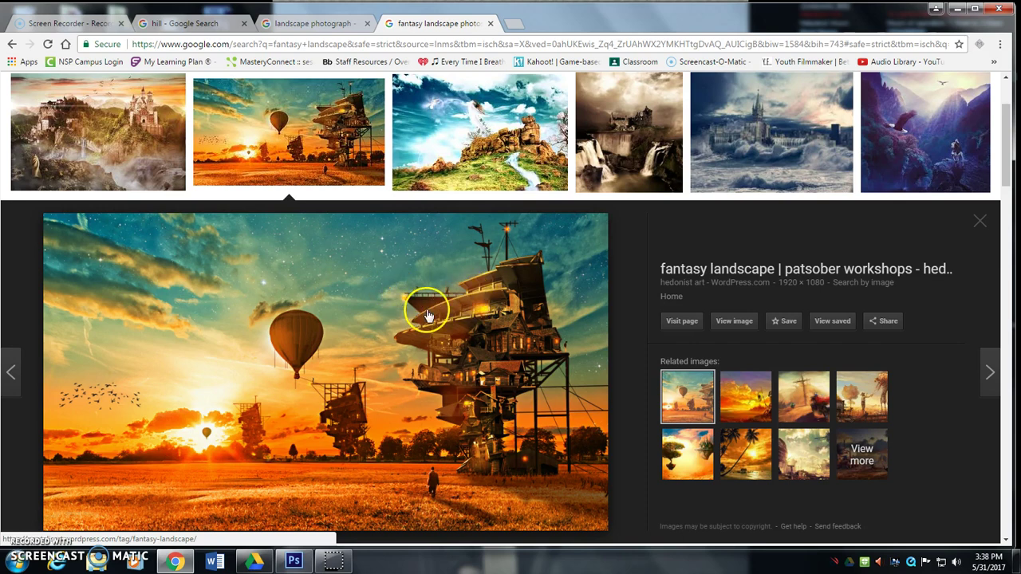
scroll(408, 378, down, 1)
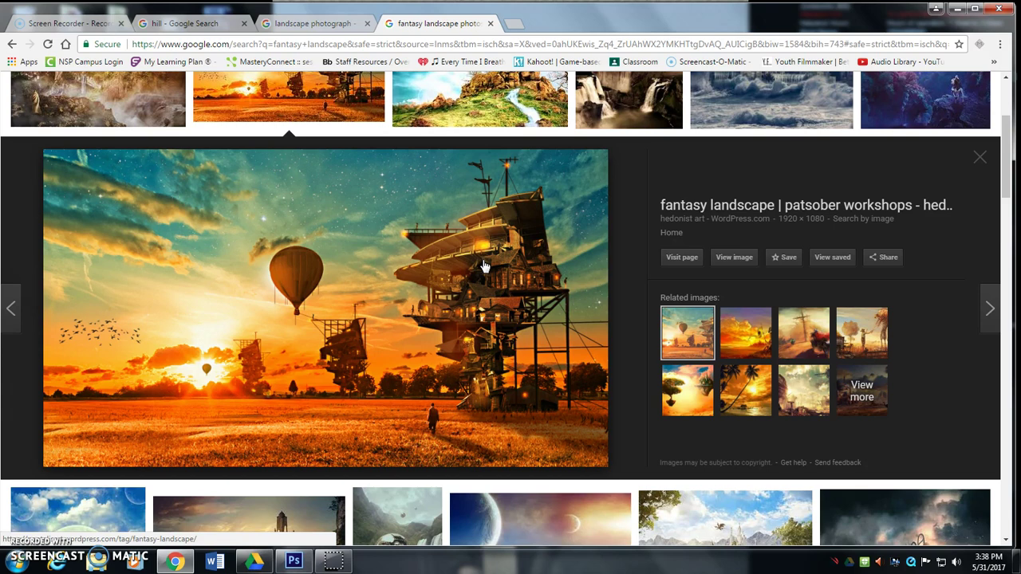
click(311, 29)
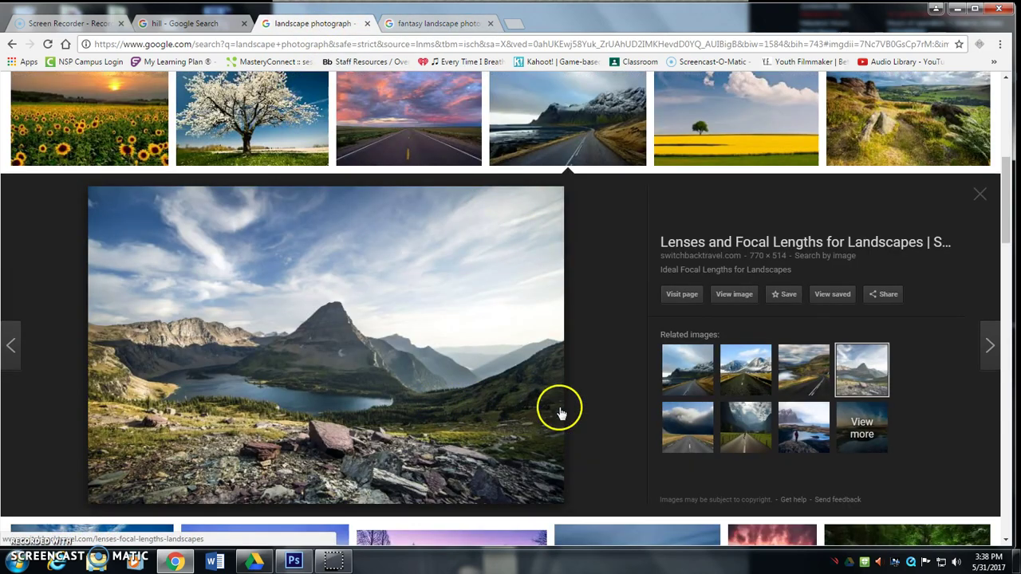
scroll(594, 283, up, 5)
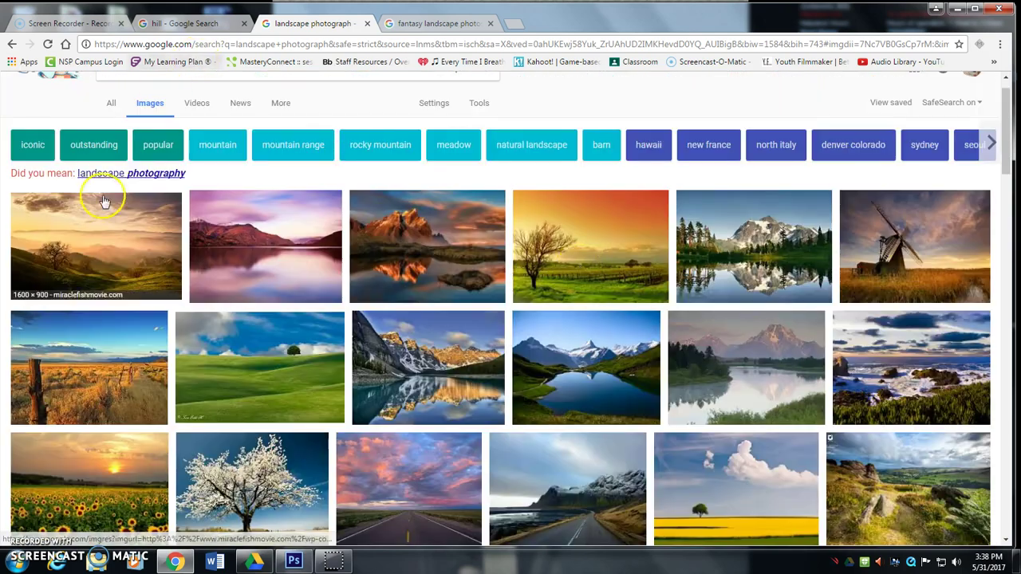
click(139, 175)
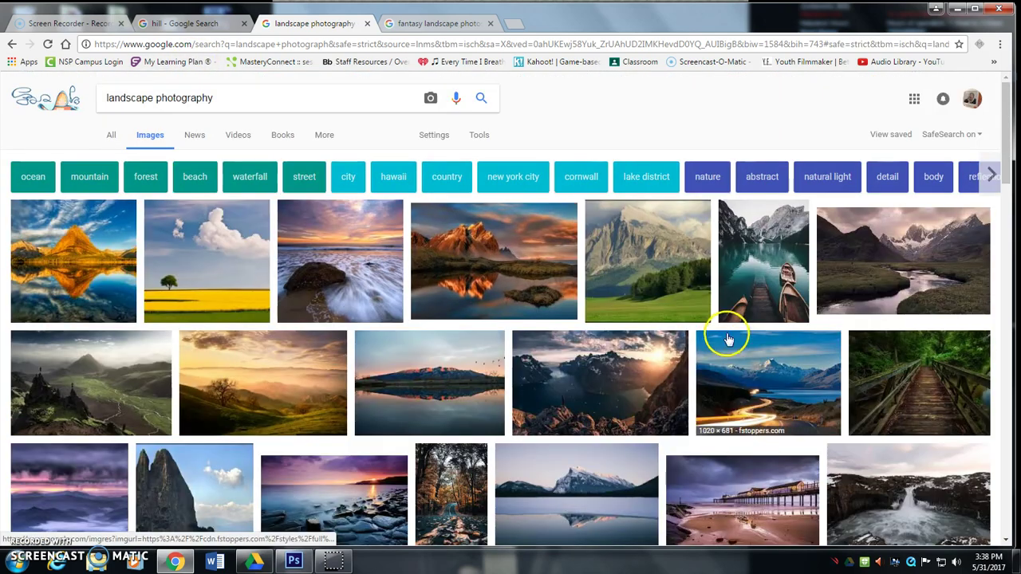
scroll(566, 343, down, 3)
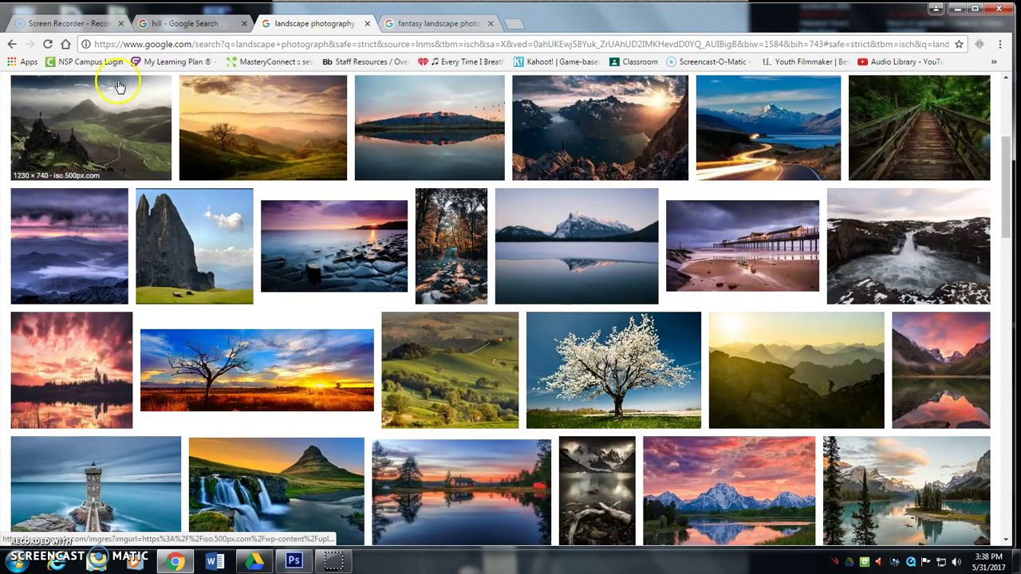
click(12, 44)
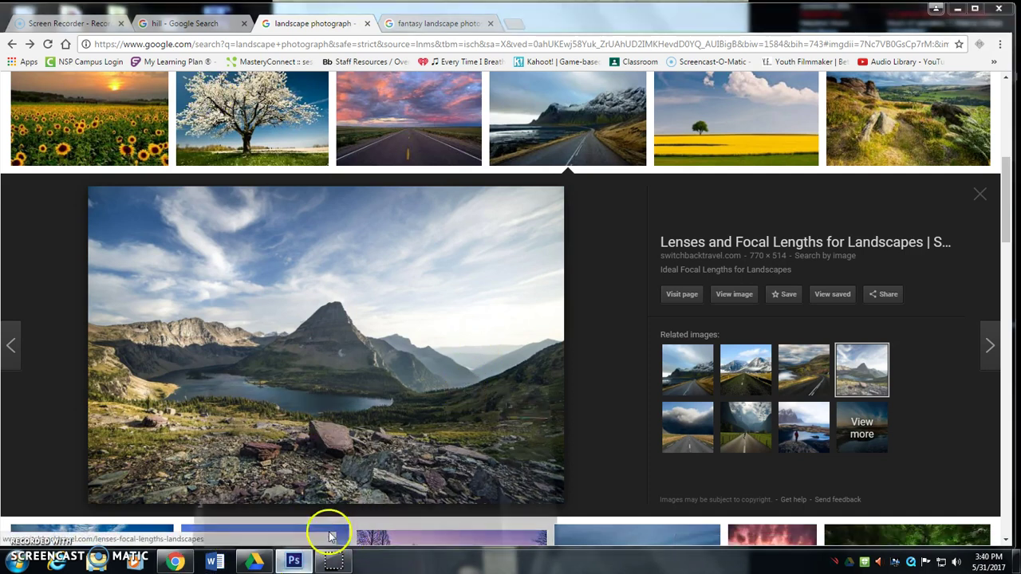
Create a new Photoshop document 16 inches wide by 11 inches high.
click(327, 495)
click(35, 8)
click(39, 21)
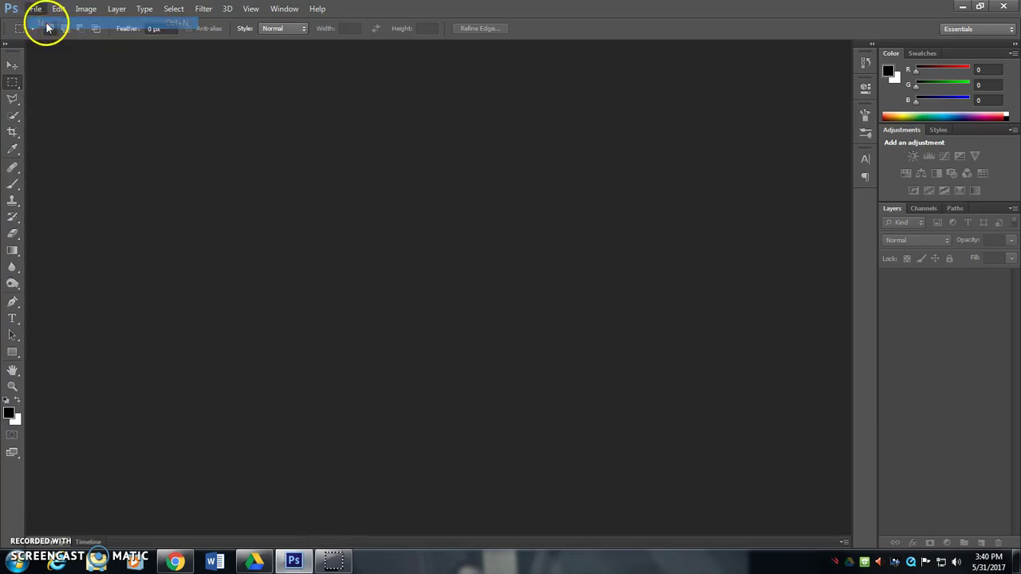
key(Tab)
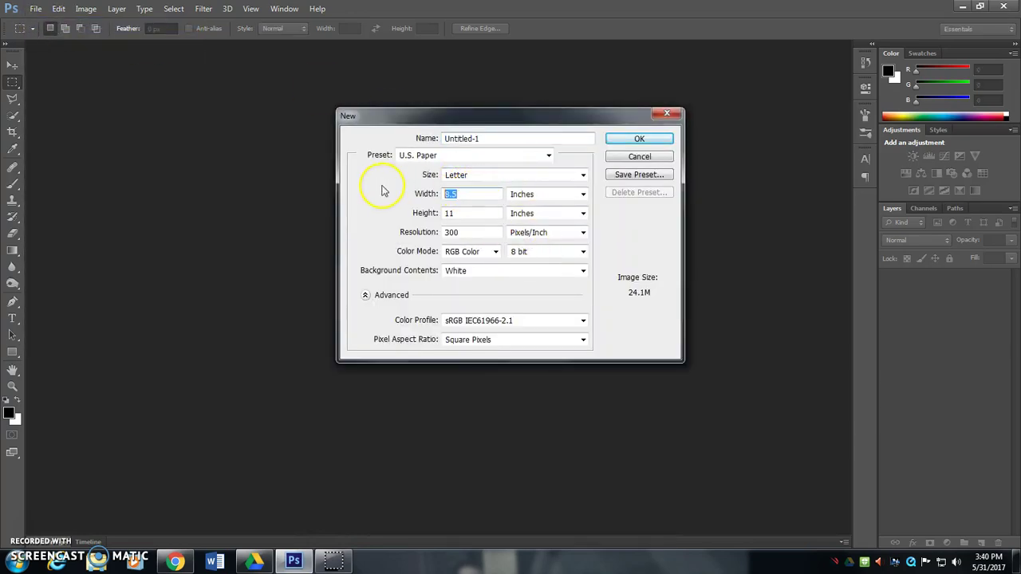
text(16)
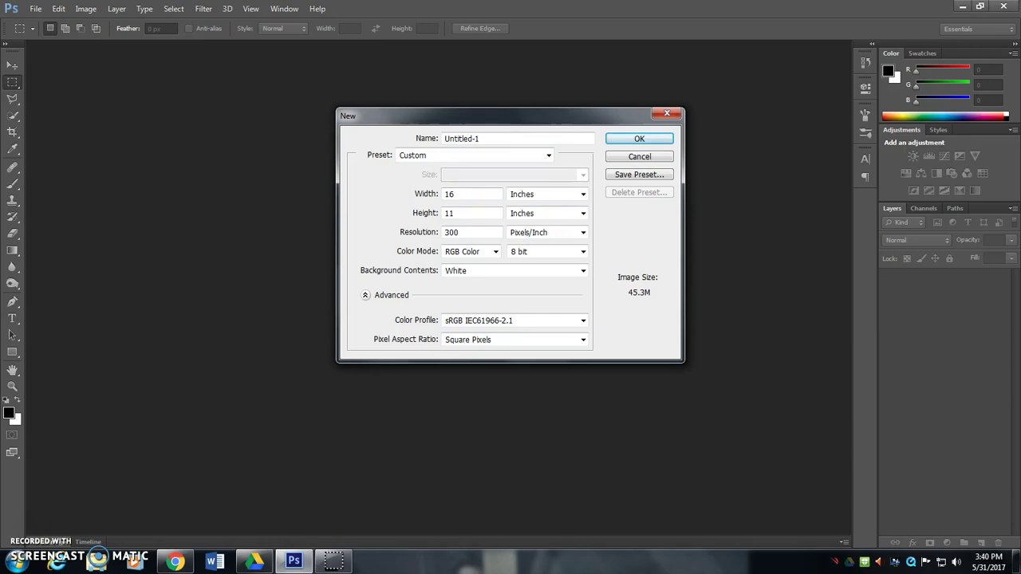
key(Tab)
key(Tab)
key(Return)
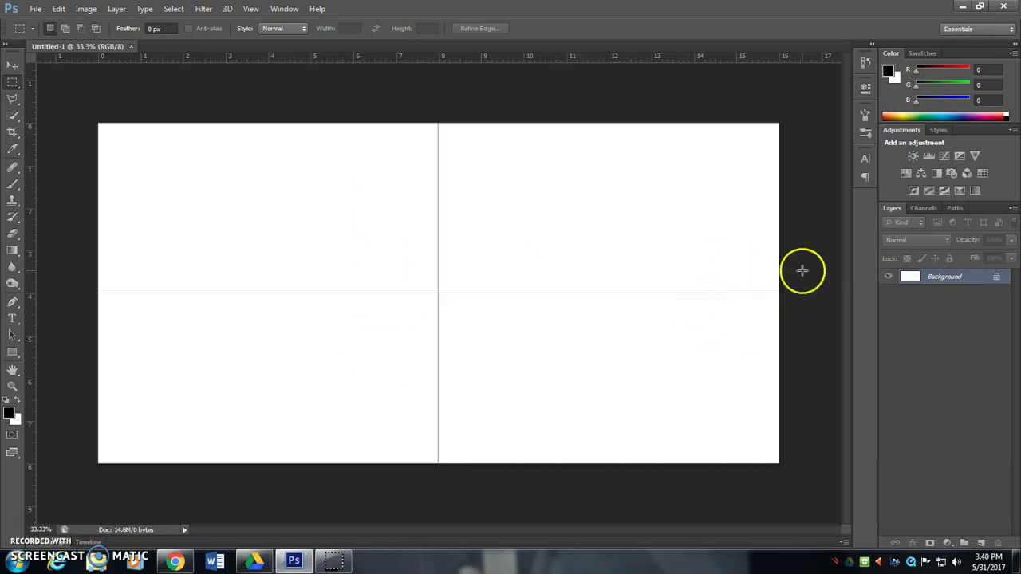
Select the Brush tool and shrink the brush to 2 px.
click(11, 189)
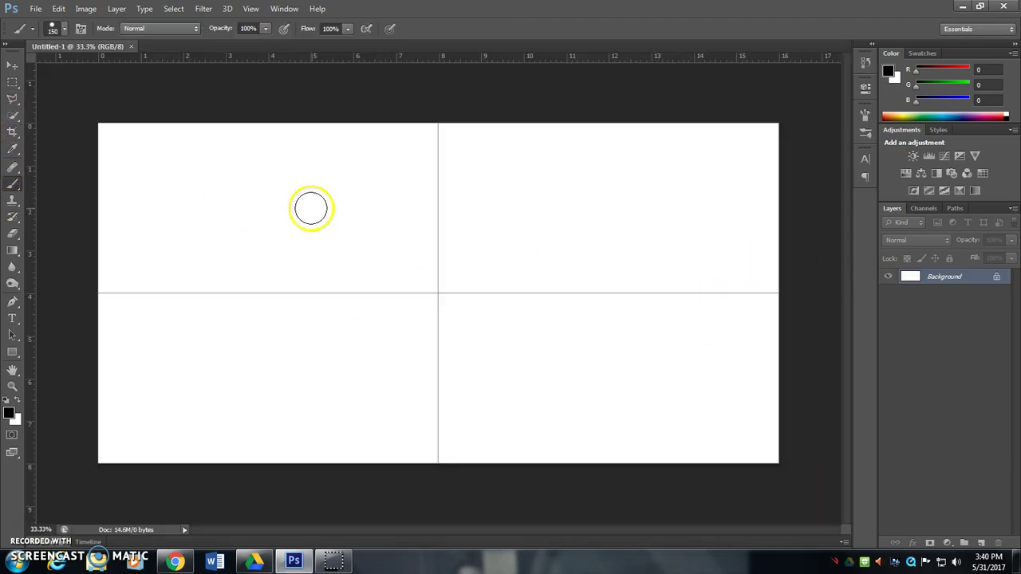
click(56, 28)
drag(57, 73, 24, 70)
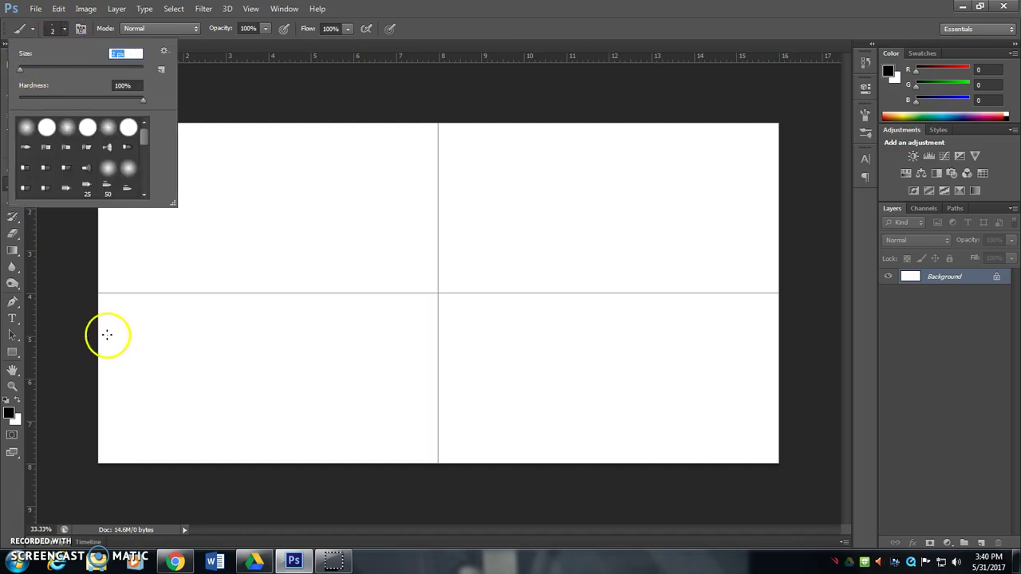
Sketch trial horizon lines across the canvas, undoing each, ending with one below the middle.
mouse_move(102, 334)
mouse_down()
mouse_move(252, 328)
mouse_move(378, 353)
mouse_move(509, 273)
mouse_move(701, 277)
mouse_move(747, 311)
mouse_move(710, 335)
mouse_up()
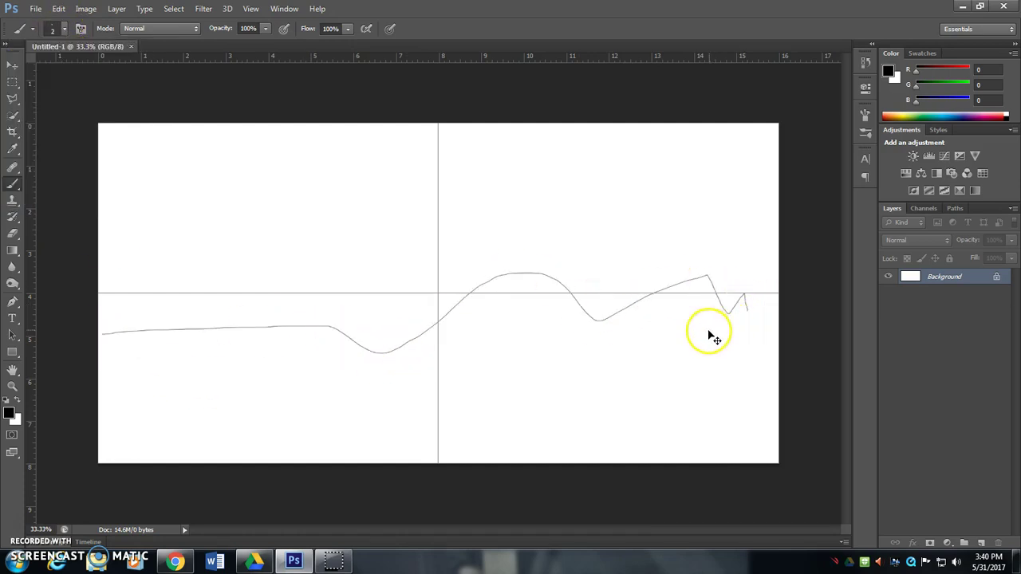
key(ctrl+z)
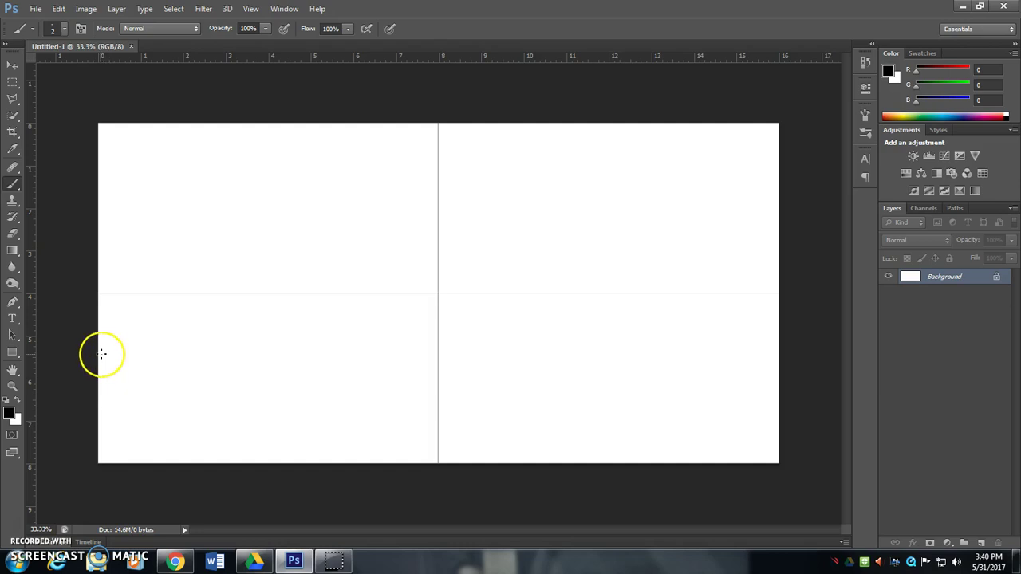
drag(98, 353, 809, 333)
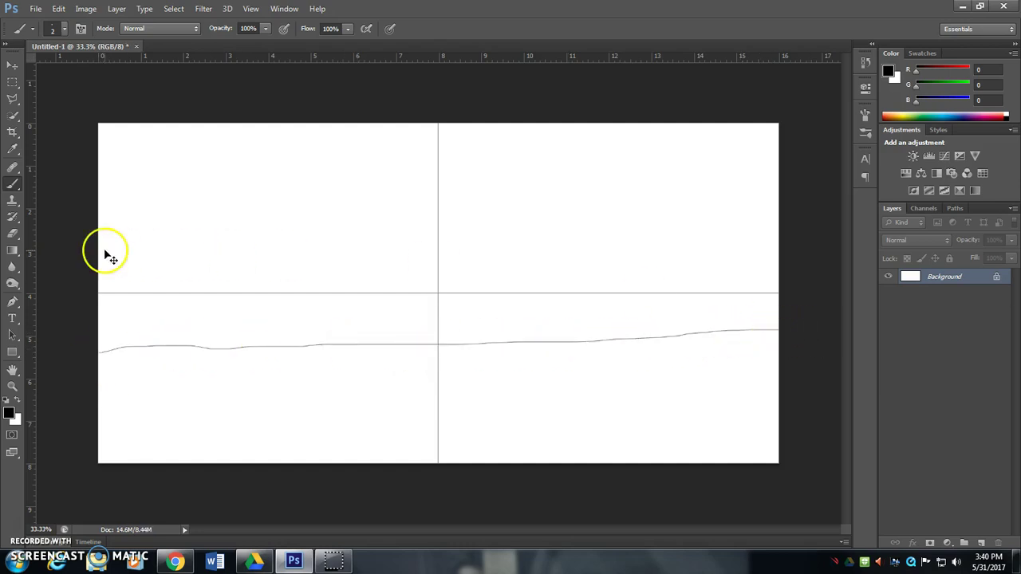
key(ctrl+z)
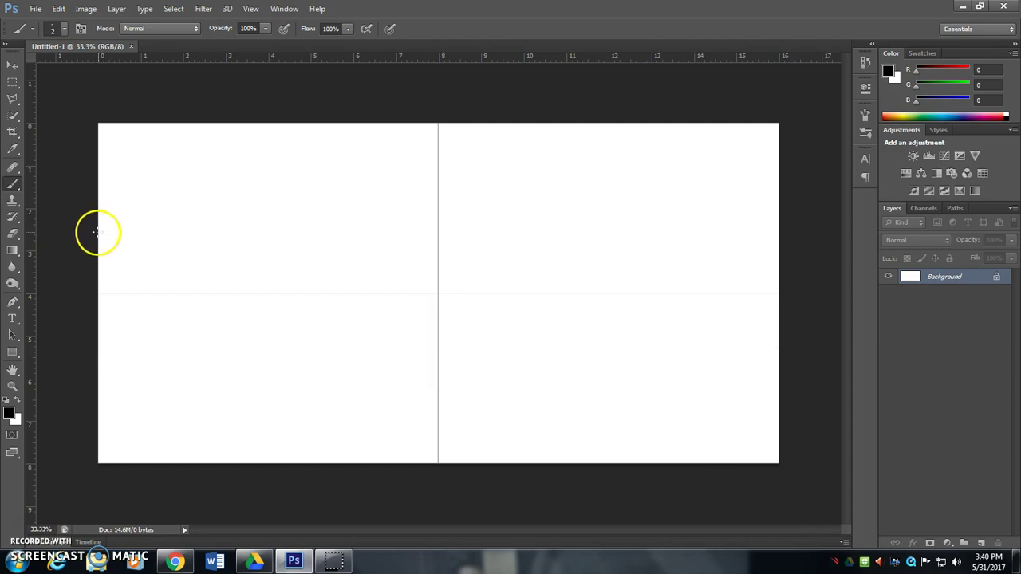
mouse_move(98, 232)
mouse_down()
mouse_move(457, 239)
mouse_move(784, 232)
mouse_up()
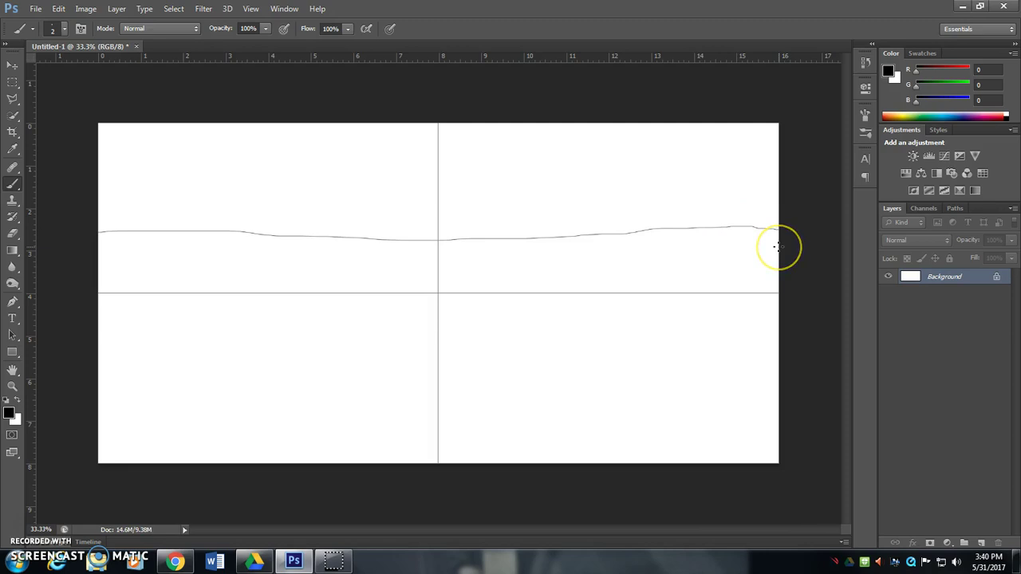
key(ctrl+z)
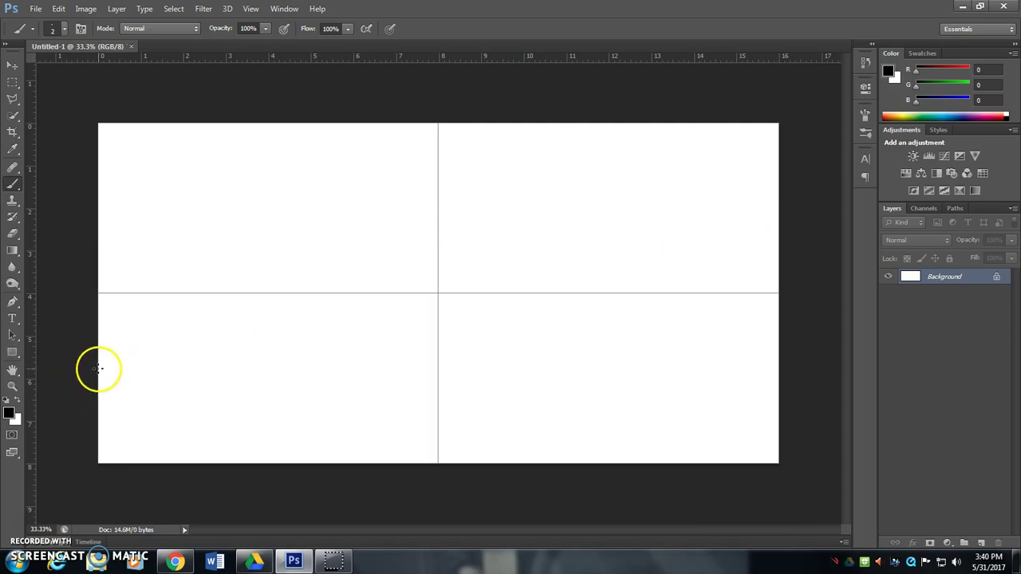
drag(98, 369, 801, 359)
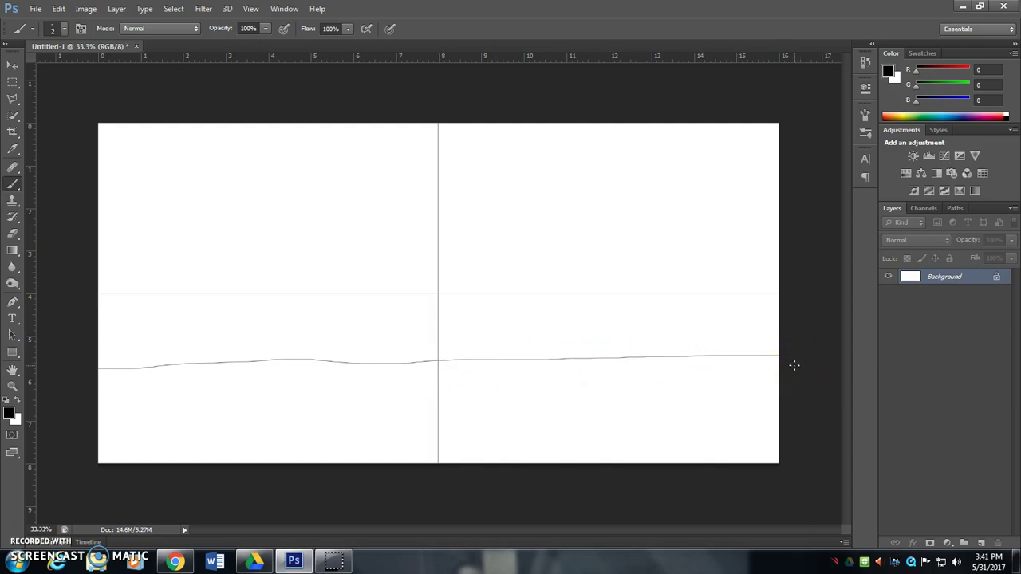
Draw the far horizon, overlapping hill outlines, a right-edge peak and the large foreground hill.
key(ctrl+z)
click(534, 299)
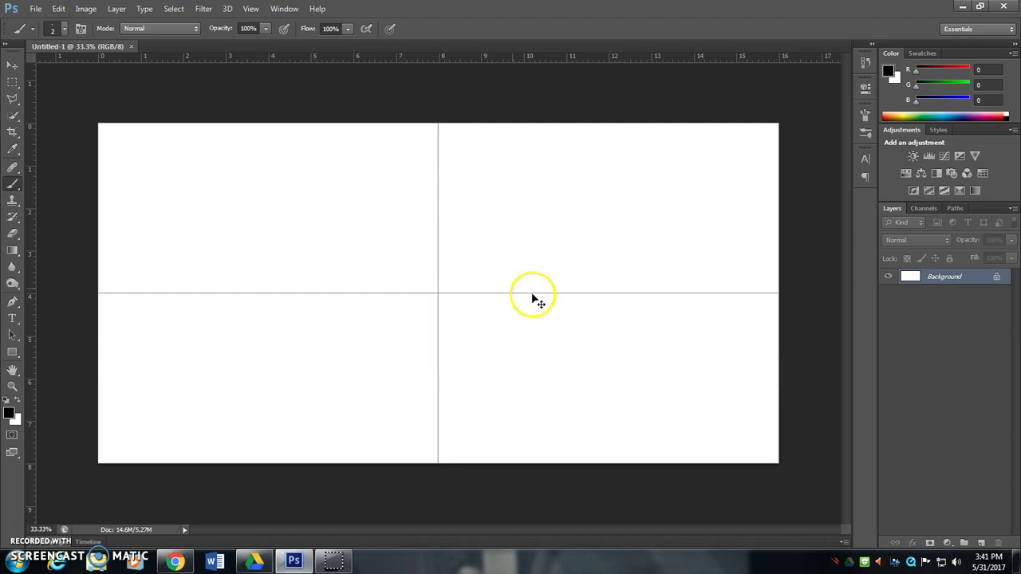
key(ctrl+z)
mouse_move(100, 209)
mouse_down()
mouse_move(152, 223)
mouse_move(752, 228)
mouse_move(788, 230)
mouse_move(788, 253)
mouse_up()
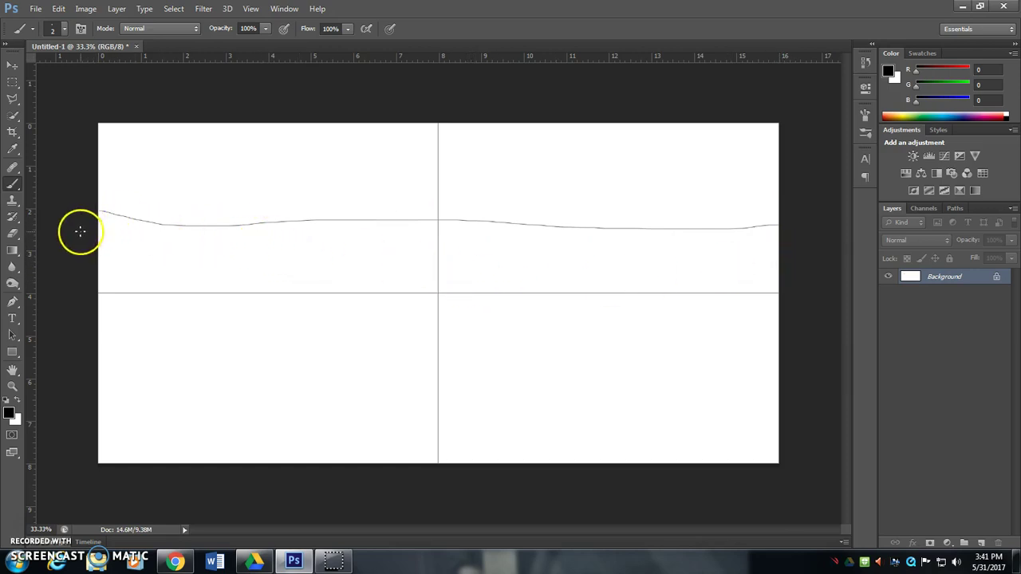
mouse_move(83, 231)
mouse_down()
mouse_move(144, 203)
mouse_move(216, 199)
mouse_move(359, 243)
mouse_up()
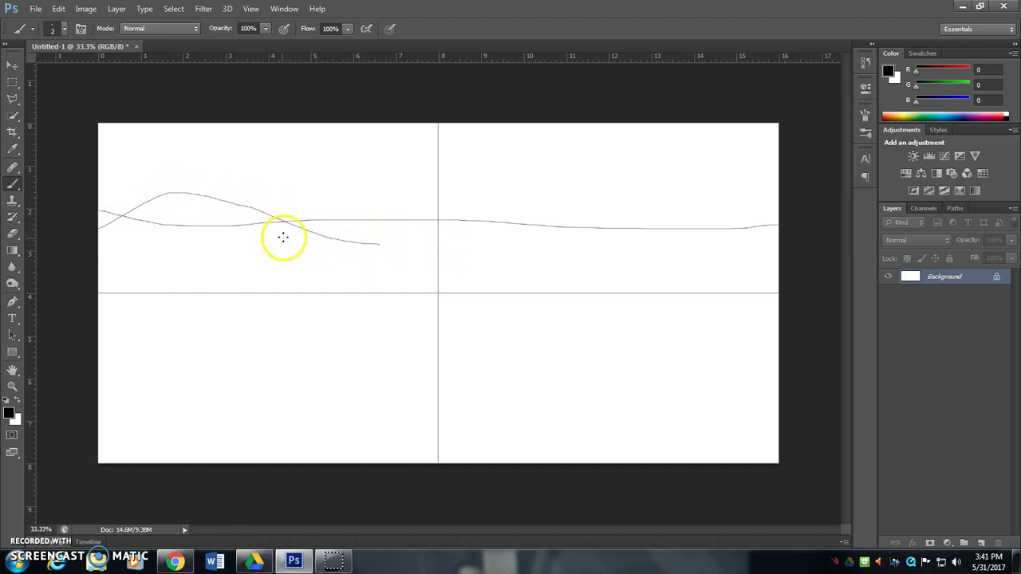
mouse_move(221, 252)
mouse_down()
mouse_move(298, 219)
mouse_move(496, 255)
mouse_move(218, 279)
mouse_up()
mouse_move(121, 287)
mouse_down()
mouse_move(150, 272)
mouse_move(207, 276)
mouse_move(316, 311)
mouse_move(379, 316)
mouse_up()
mouse_move(464, 295)
mouse_down()
mouse_move(409, 301)
mouse_move(327, 336)
mouse_move(274, 338)
mouse_up()
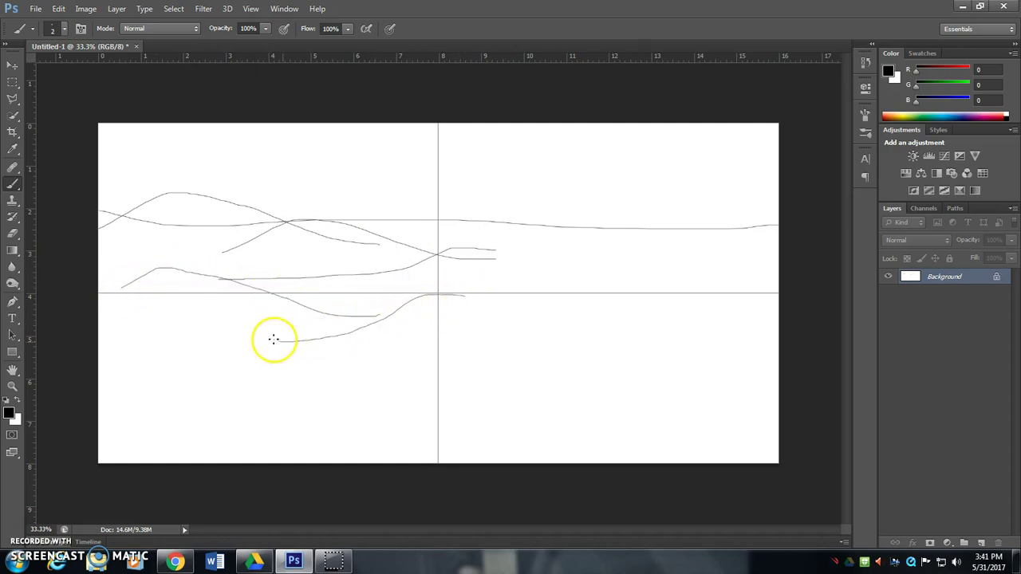
drag(467, 295, 549, 314)
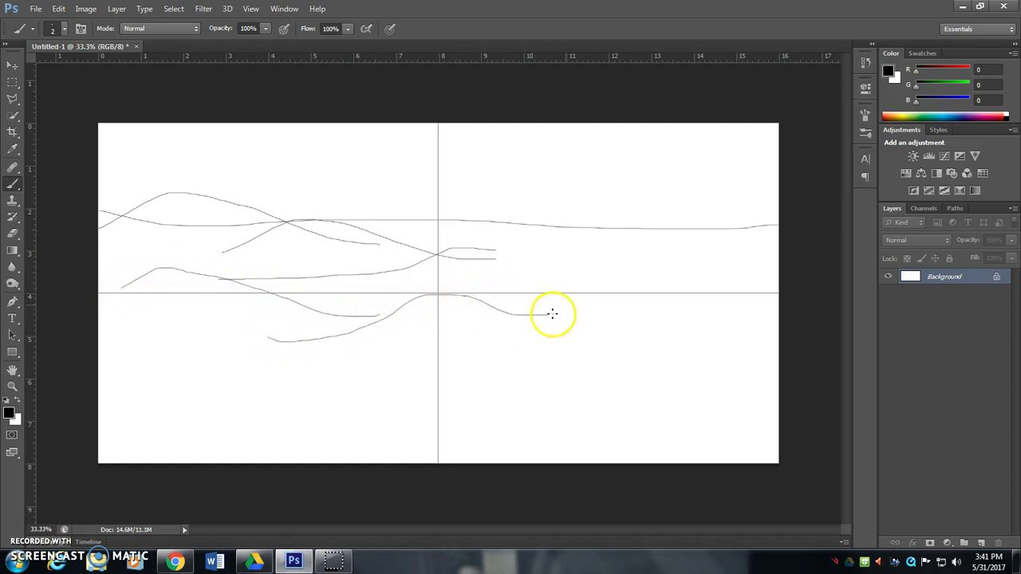
mouse_move(775, 224)
mouse_down()
mouse_move(729, 194)
mouse_move(663, 208)
mouse_move(585, 245)
mouse_move(586, 231)
mouse_move(785, 238)
mouse_move(581, 235)
mouse_move(565, 261)
mouse_move(622, 275)
mouse_move(788, 275)
mouse_up()
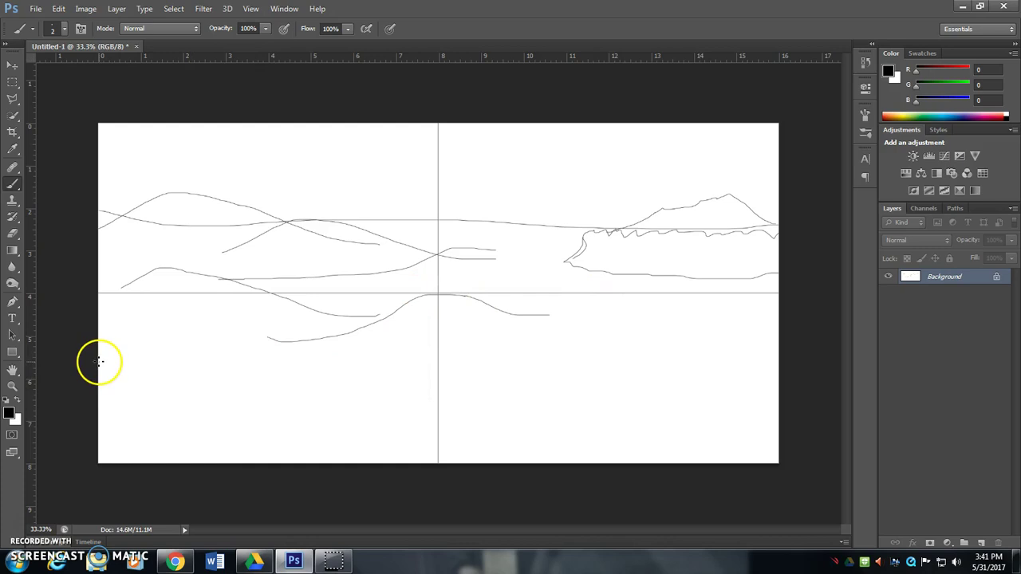
mouse_move(100, 356)
mouse_down()
mouse_move(200, 335)
mouse_move(344, 358)
mouse_move(391, 380)
mouse_move(434, 441)
mouse_move(433, 470)
mouse_up()
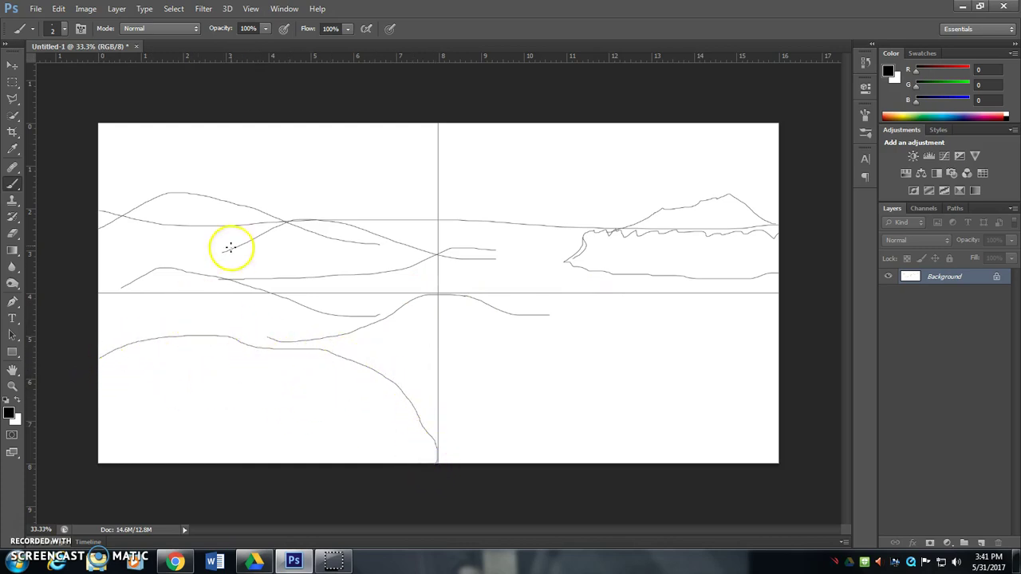
Sketch a stick figure on the left hill holding a long diagonal sword.
mouse_move(207, 188)
mouse_down()
mouse_move(216, 200)
mouse_move(201, 205)
mouse_move(205, 189)
mouse_move(204, 211)
mouse_up()
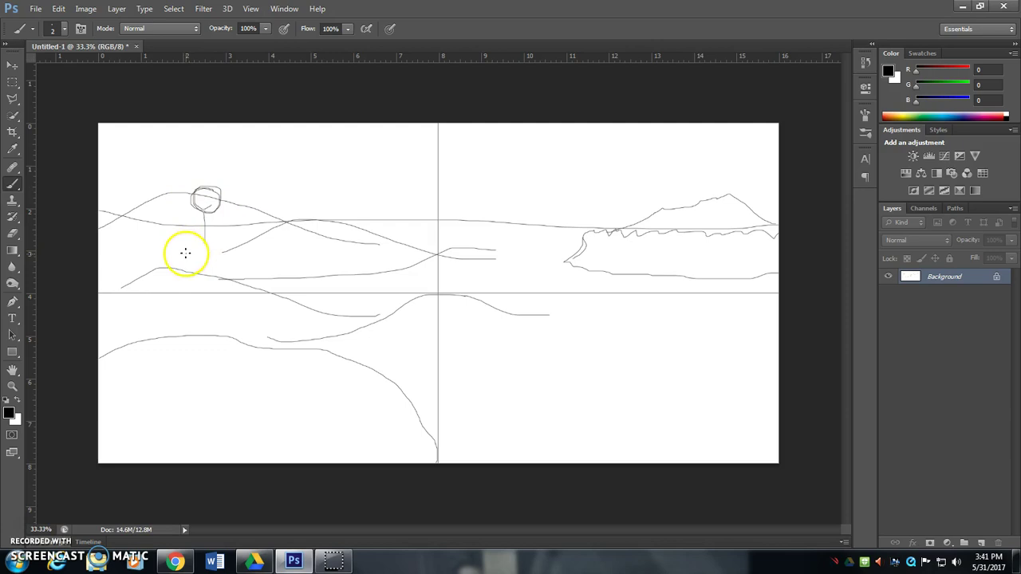
mouse_move(185, 253)
mouse_down()
mouse_move(258, 206)
mouse_move(237, 171)
mouse_up()
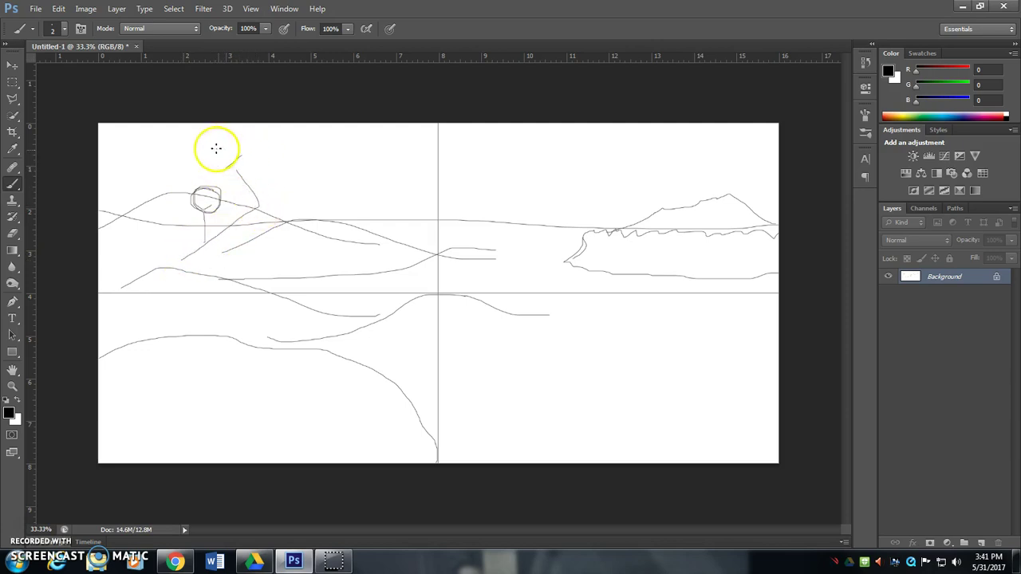
drag(196, 119, 232, 160)
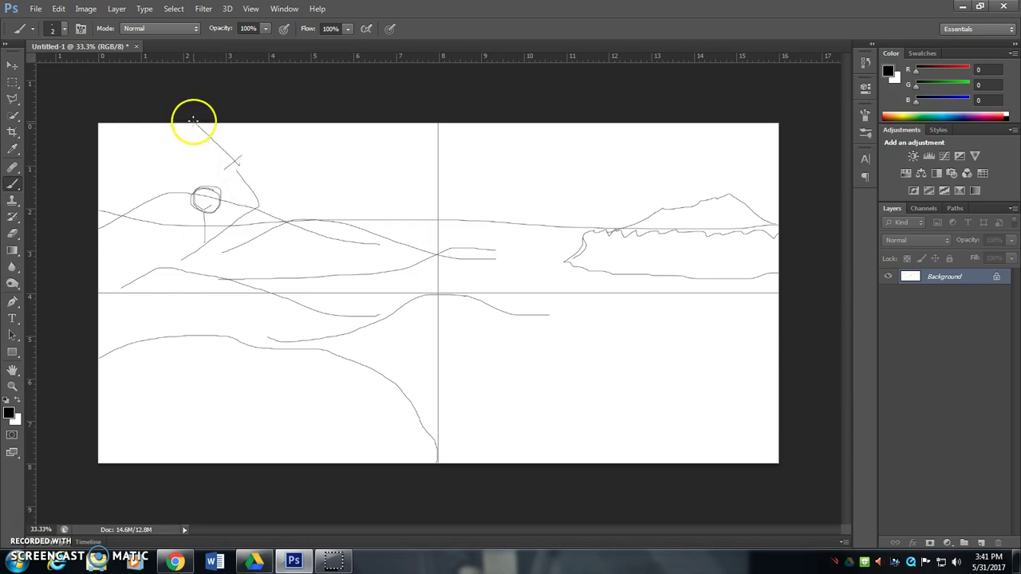
drag(192, 116, 234, 164)
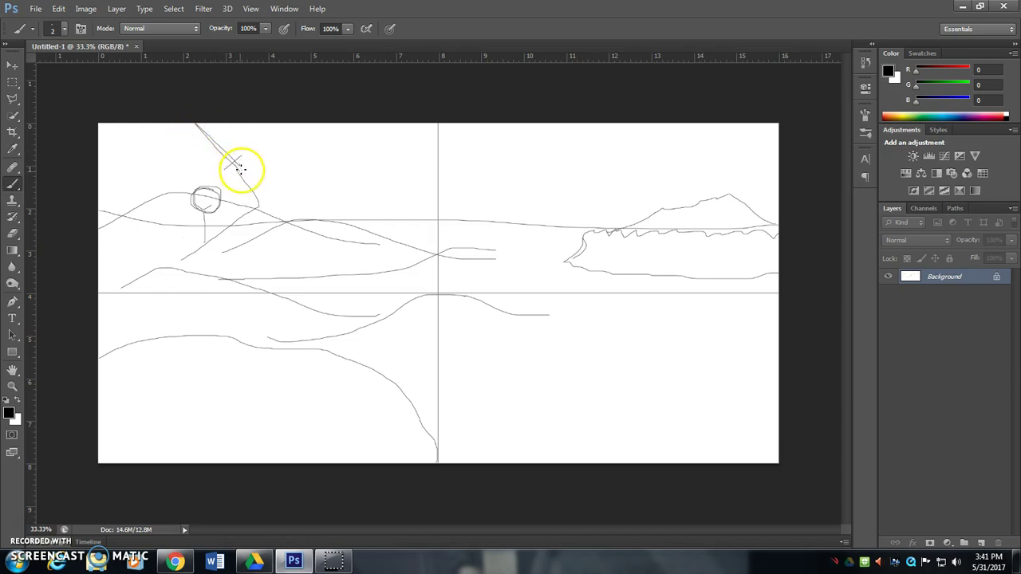
mouse_move(206, 212)
mouse_down()
mouse_move(207, 297)
mouse_move(239, 330)
mouse_move(233, 394)
mouse_up()
drag(209, 299, 196, 390)
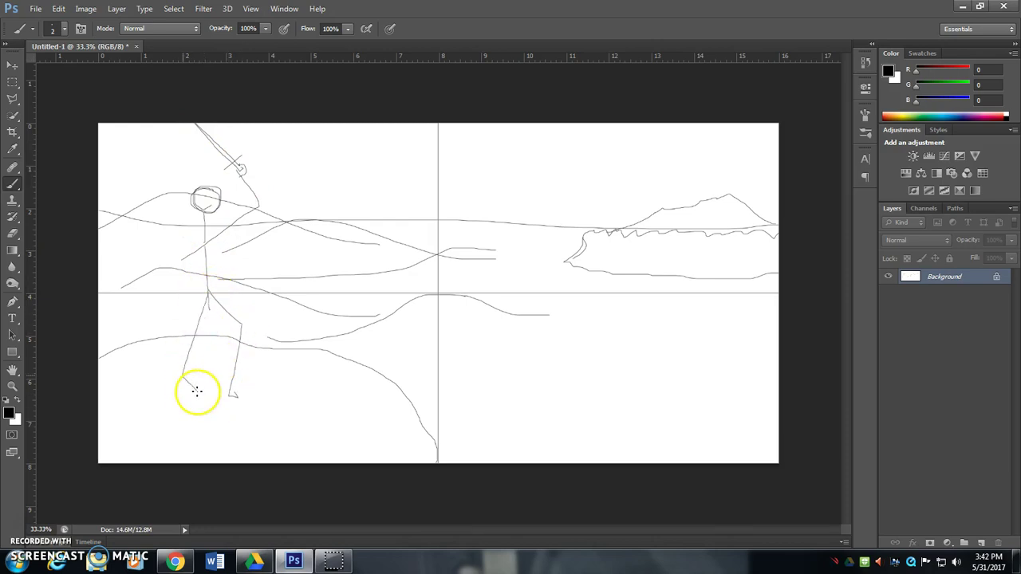
mouse_move(177, 259)
mouse_down()
mouse_move(205, 292)
mouse_move(193, 292)
mouse_up()
key(e)
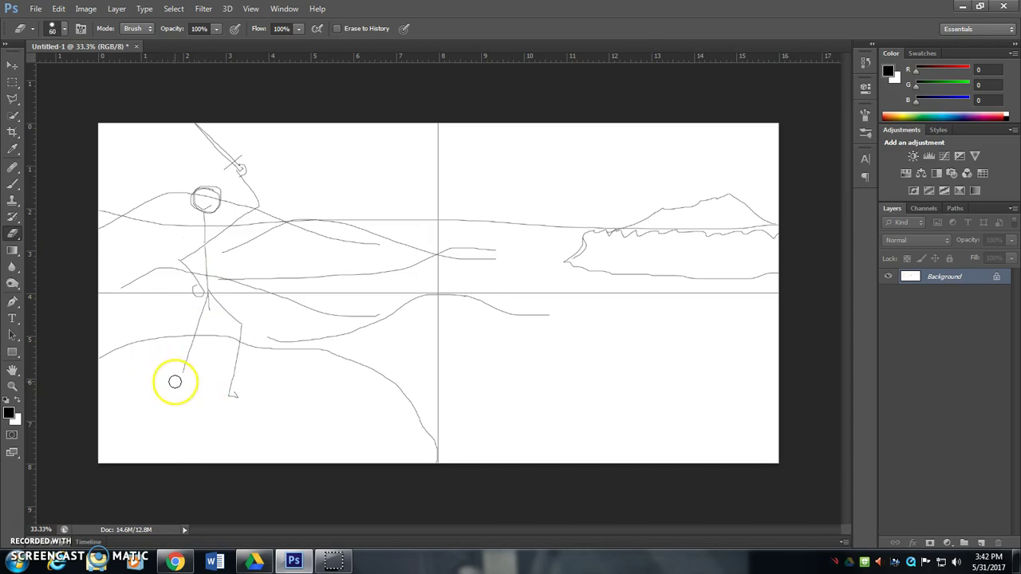
key(b)
mouse_move(182, 373)
mouse_down()
mouse_move(173, 406)
mouse_move(183, 404)
mouse_up()
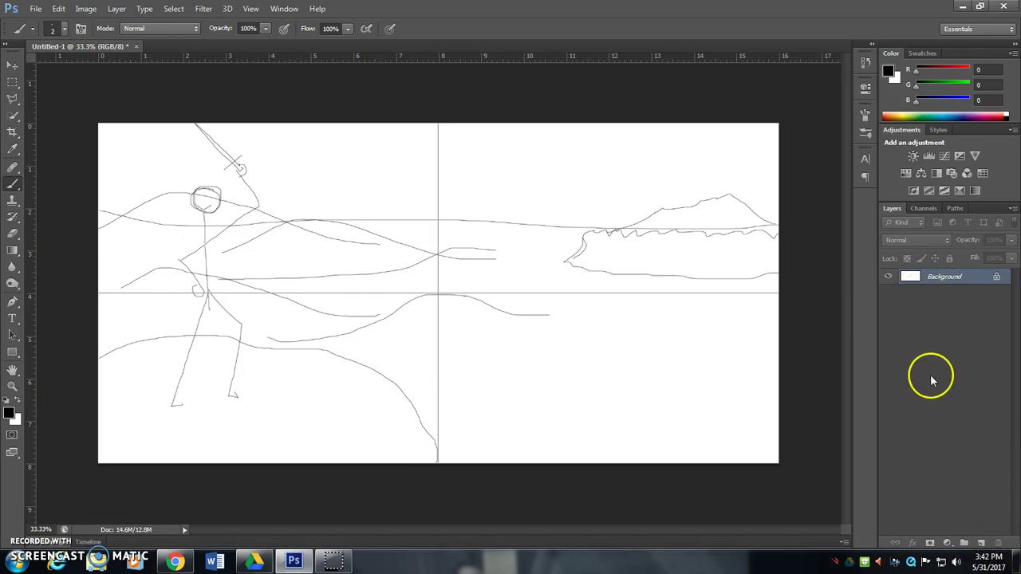
Delete the Background layer, add an empty Layer 2, and select Layer 1 for drawing.
key(ctrl+shift+alt+n)
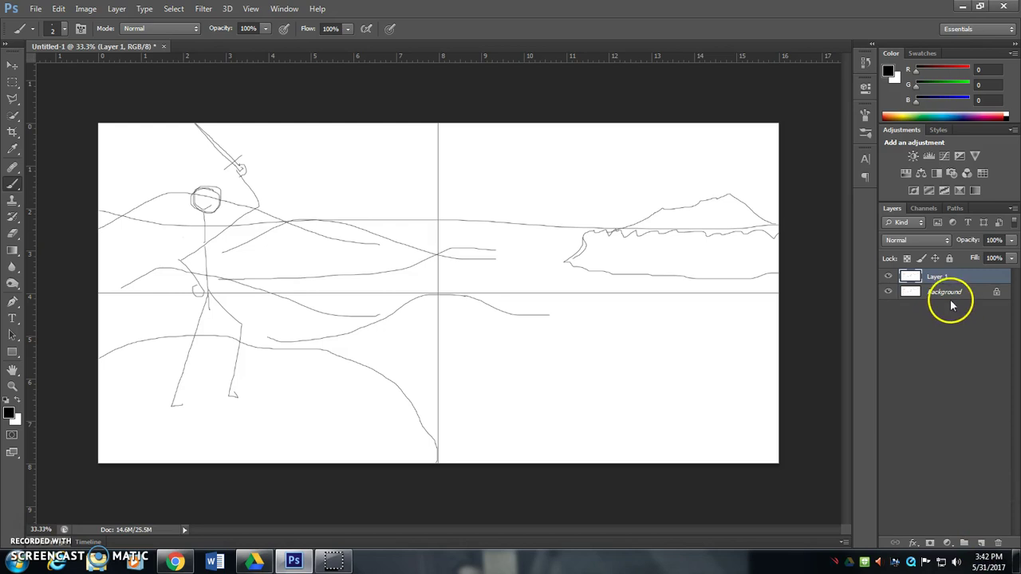
click(938, 297)
key(Delete)
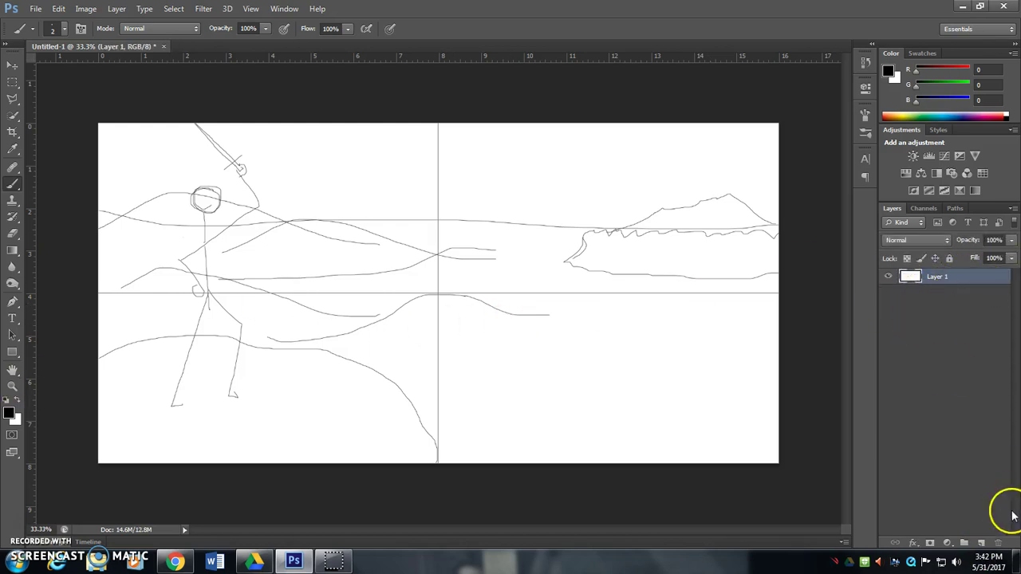
click(981, 542)
drag(930, 279, 913, 295)
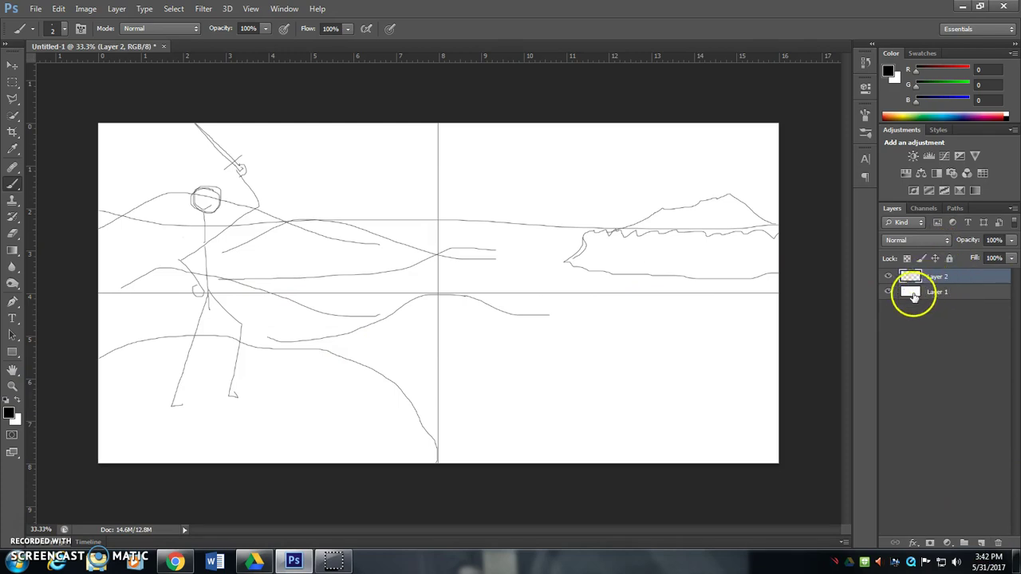
click(913, 295)
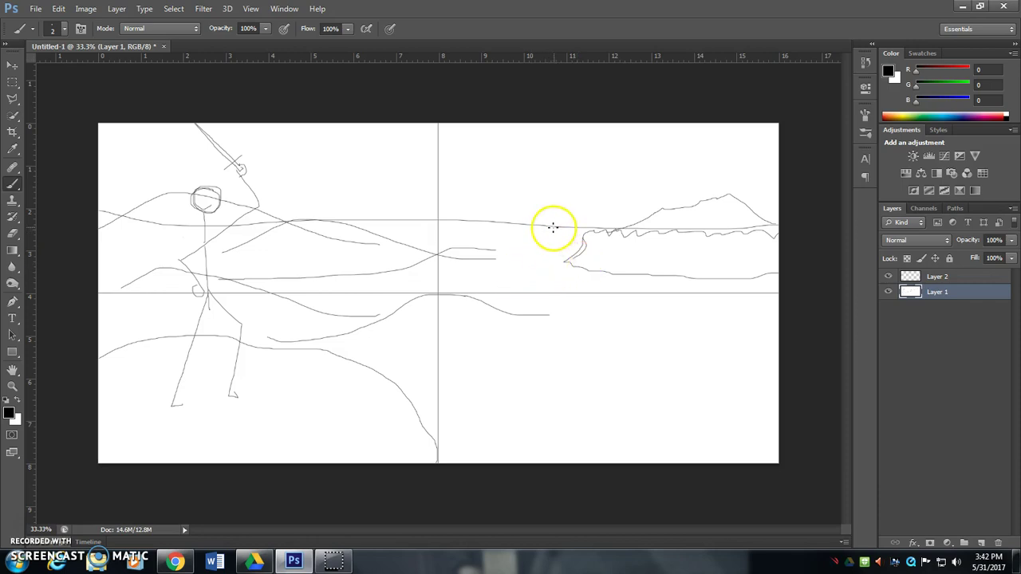
Draw the winding river banks from the coastline down to the bottom of the canvas.
mouse_move(553, 227)
mouse_down()
mouse_move(483, 275)
mouse_move(715, 292)
mouse_move(730, 311)
mouse_move(671, 341)
mouse_move(442, 357)
mouse_move(403, 364)
mouse_move(410, 377)
mouse_move(670, 392)
mouse_move(731, 403)
mouse_move(790, 439)
mouse_up()
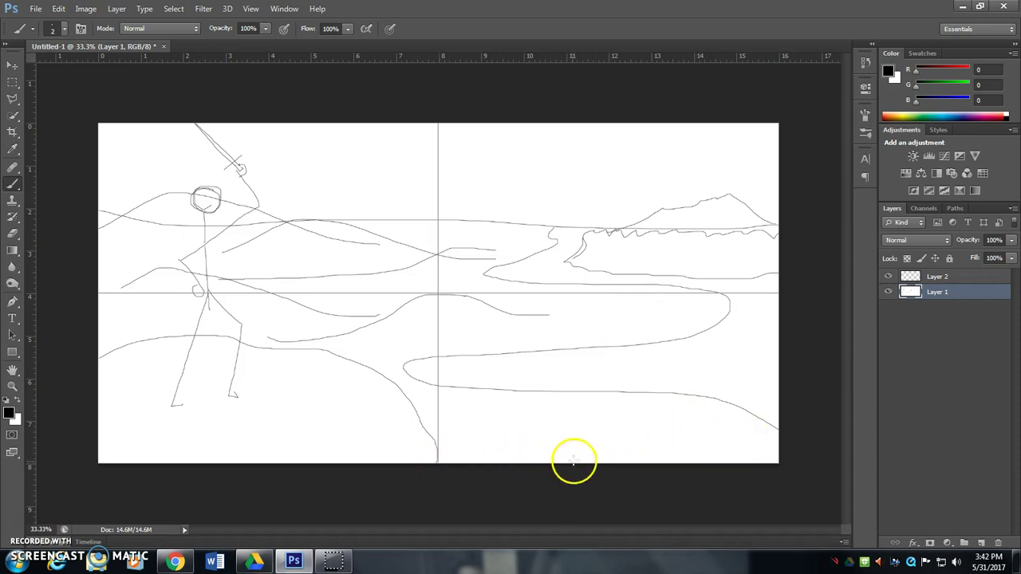
mouse_move(573, 460)
mouse_down()
mouse_move(576, 429)
mouse_move(421, 386)
mouse_up()
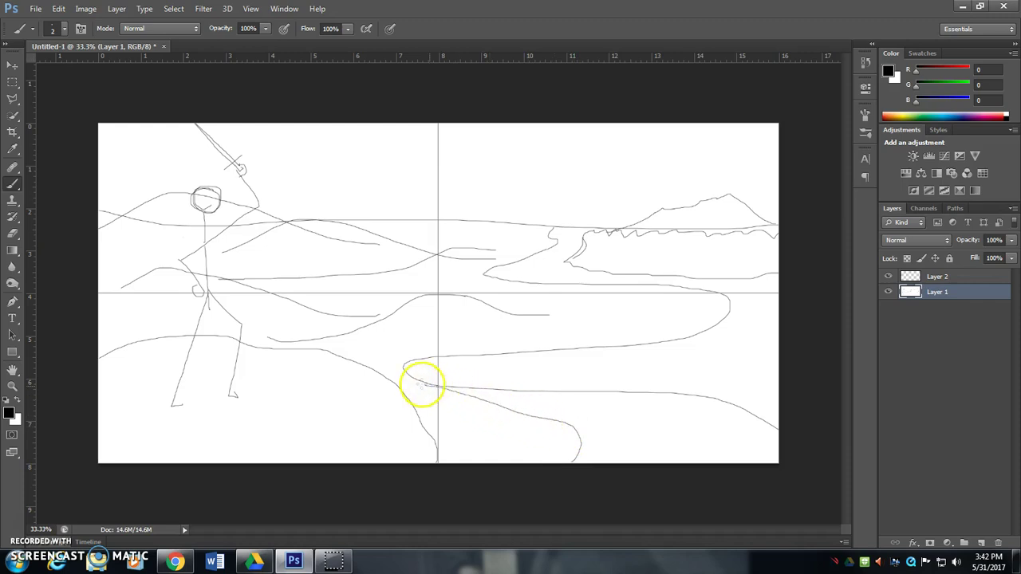
key(ctrl+z)
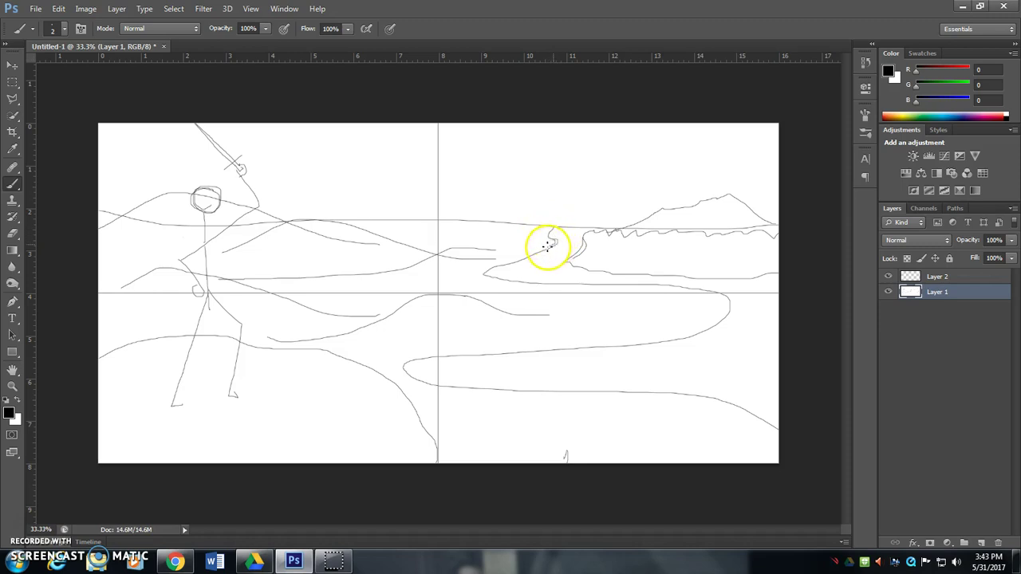
mouse_move(533, 250)
mouse_down()
mouse_move(484, 268)
mouse_move(498, 289)
mouse_move(650, 303)
mouse_move(626, 316)
mouse_move(463, 335)
mouse_move(364, 360)
mouse_up()
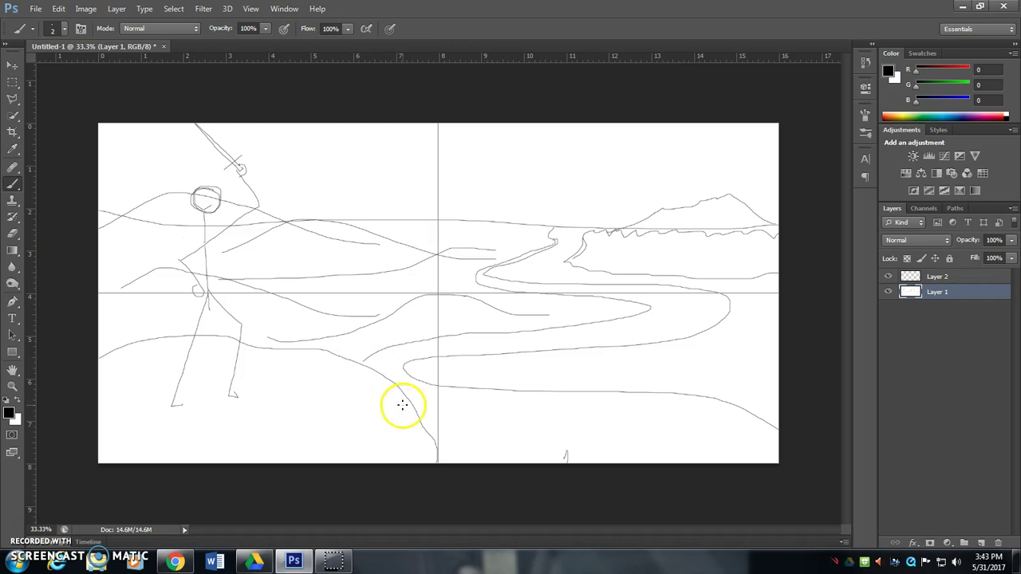
mouse_move(421, 412)
mouse_down()
mouse_move(505, 424)
mouse_move(522, 453)
mouse_move(513, 468)
mouse_up()
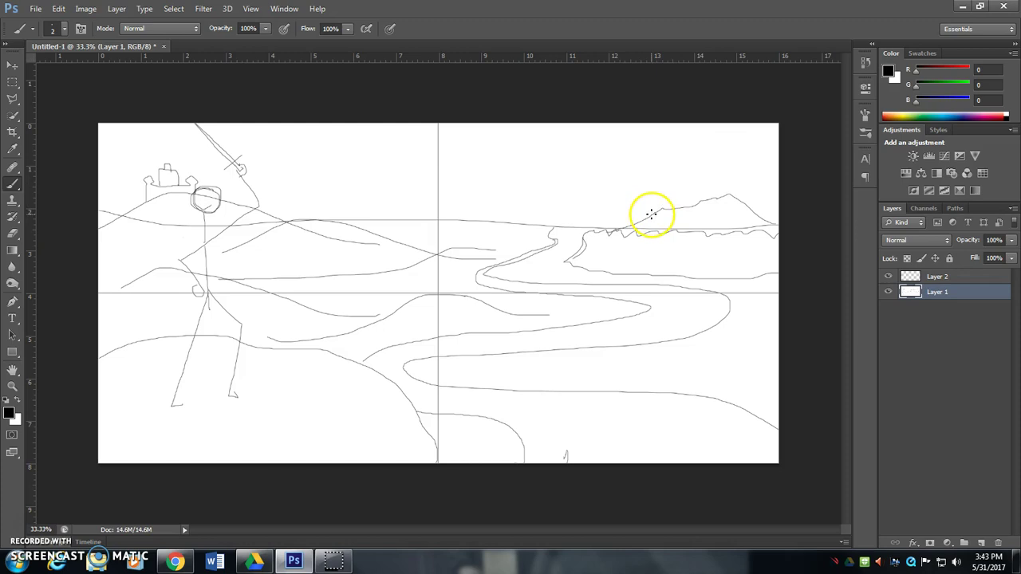
Sketch the castle, towers and tree on the right mountain plus a small bottom-right loop, then select Layer 2.
mouse_move(650, 214)
mouse_down()
mouse_move(651, 197)
mouse_move(738, 191)
mouse_up()
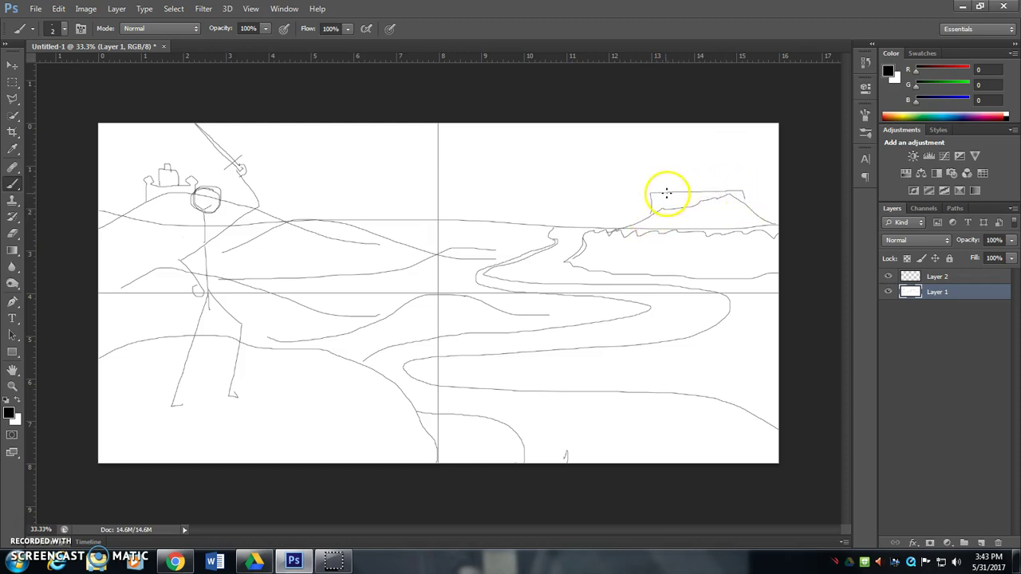
mouse_move(660, 182)
mouse_down()
mouse_move(732, 186)
mouse_move(724, 165)
mouse_move(709, 183)
mouse_up()
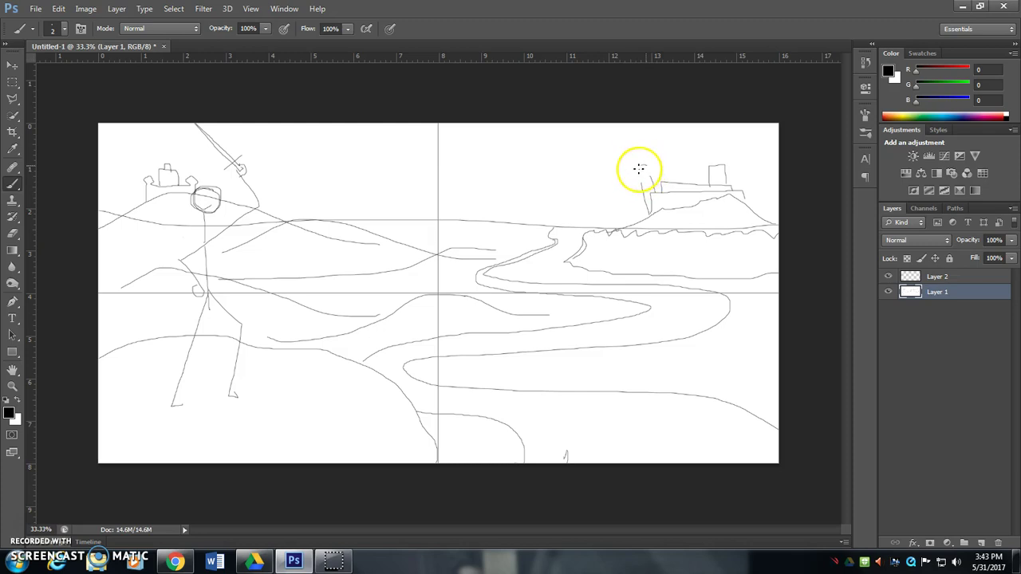
mouse_move(639, 168)
mouse_down()
mouse_move(649, 175)
mouse_move(638, 167)
mouse_up()
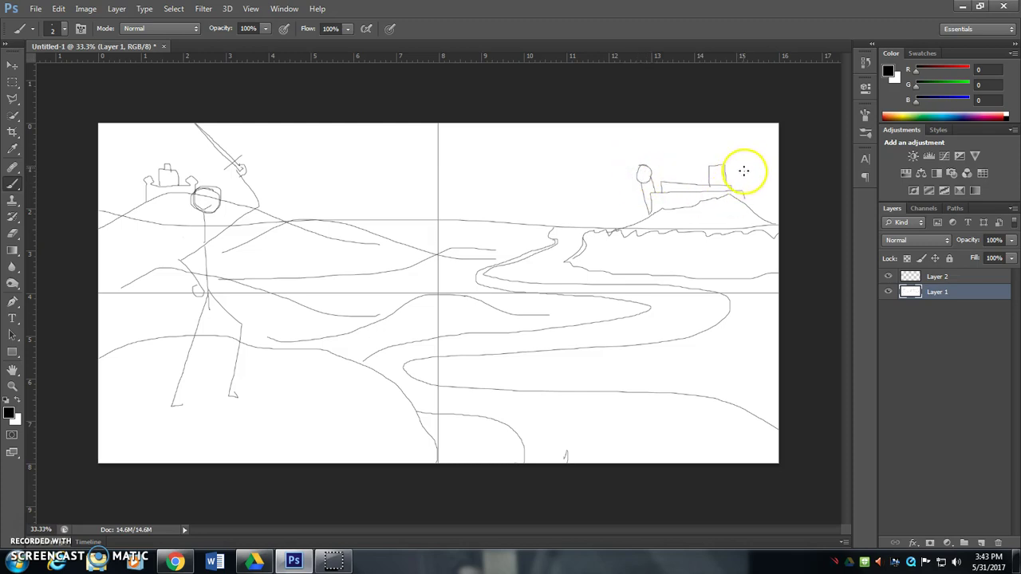
mouse_move(752, 171)
mouse_down()
mouse_move(747, 194)
mouse_move(738, 169)
mouse_up()
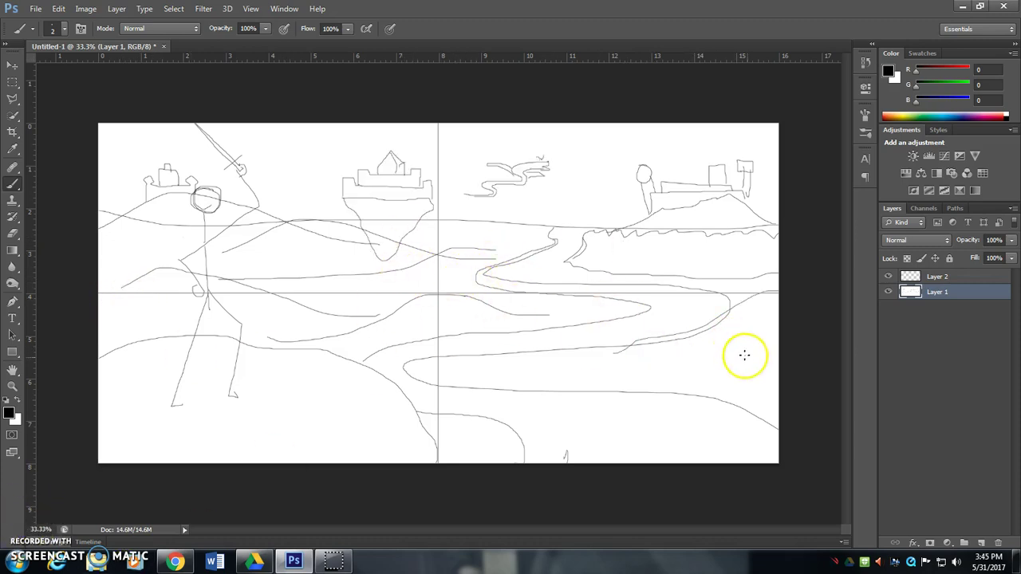
mouse_move(723, 433)
mouse_down()
mouse_move(748, 433)
mouse_move(762, 447)
mouse_up()
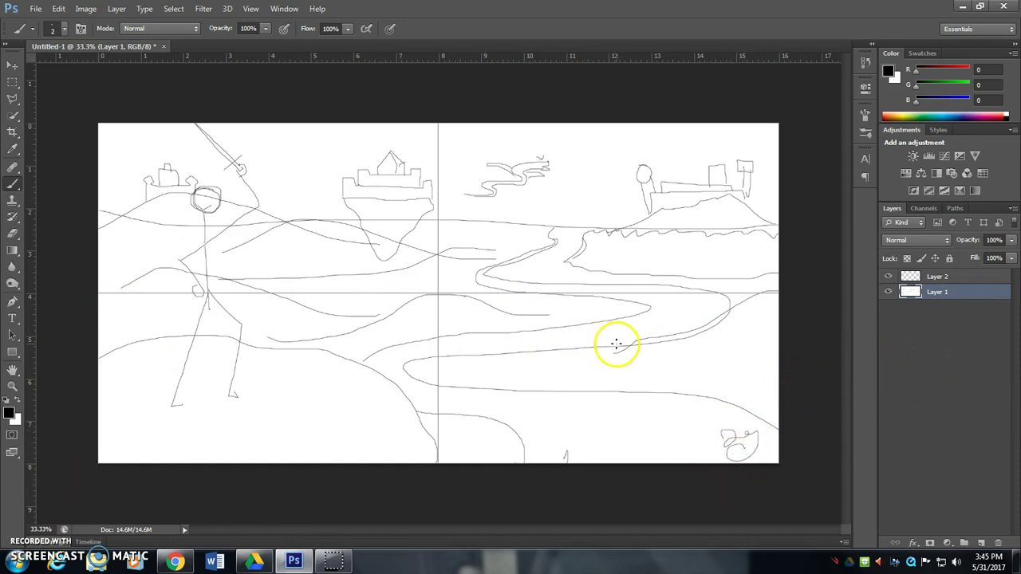
key(v)
click(954, 279)
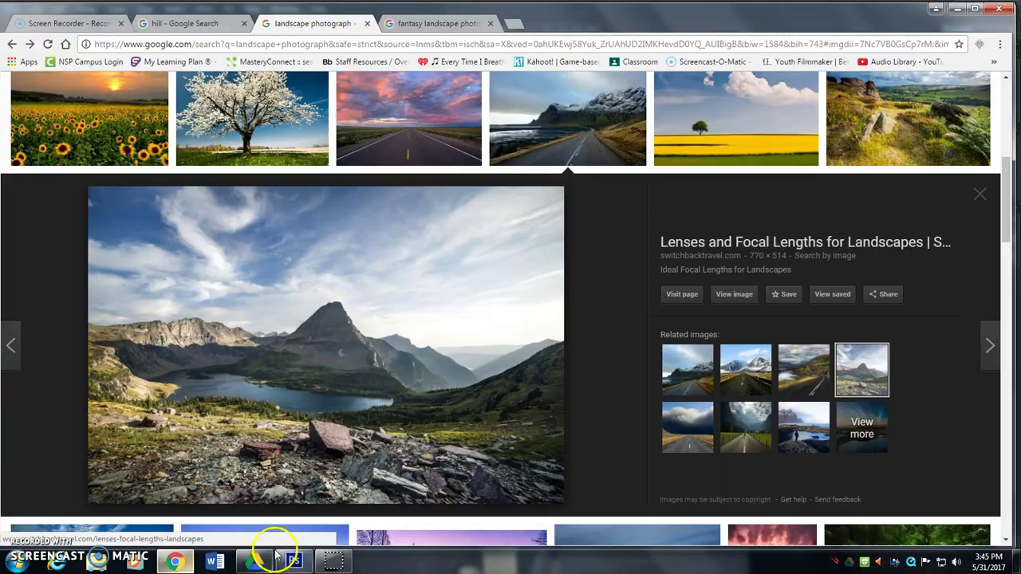
Open the green hill photo full size on its source page and copy the image.
click(171, 23)
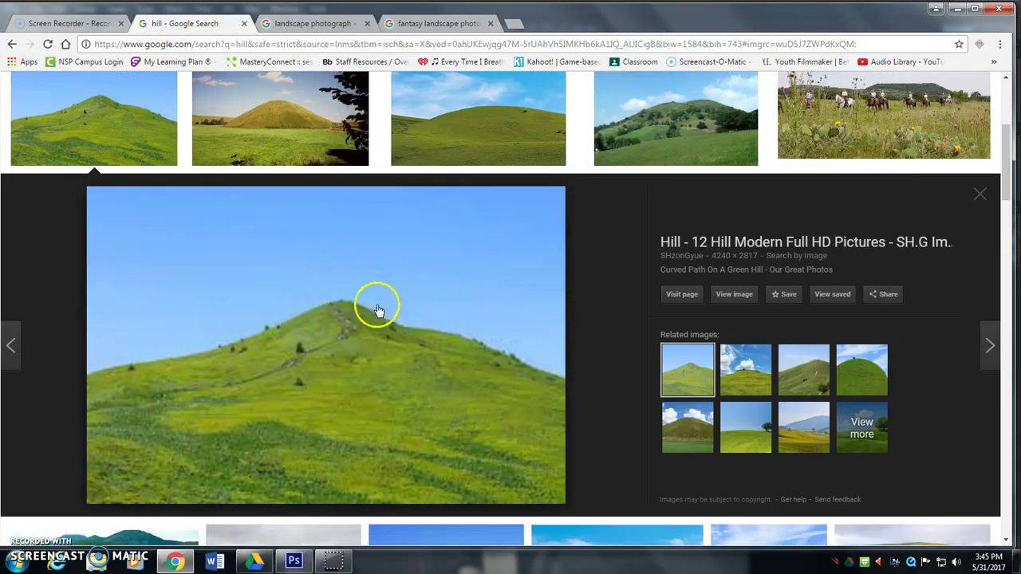
right_click(311, 372)
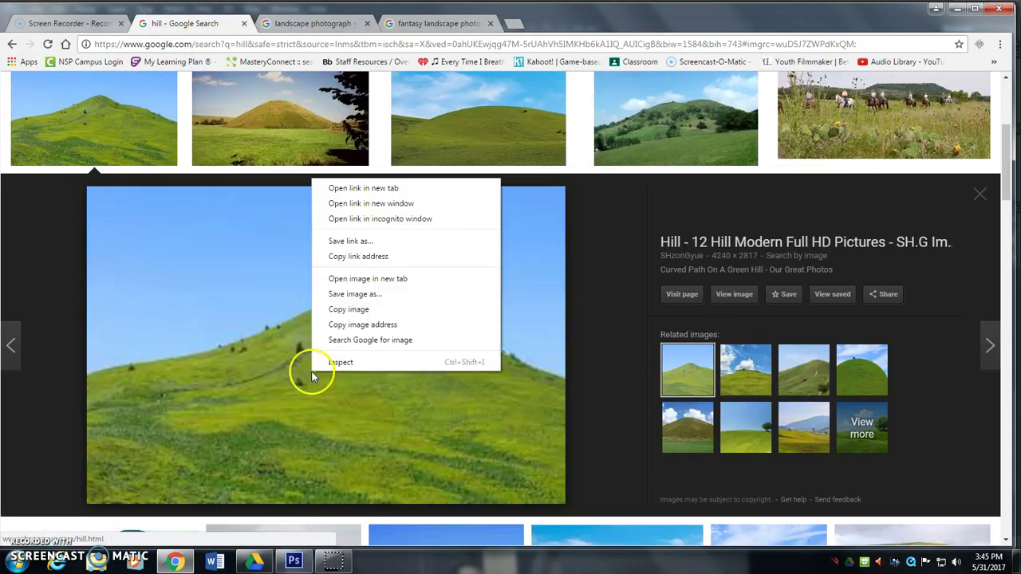
click(735, 295)
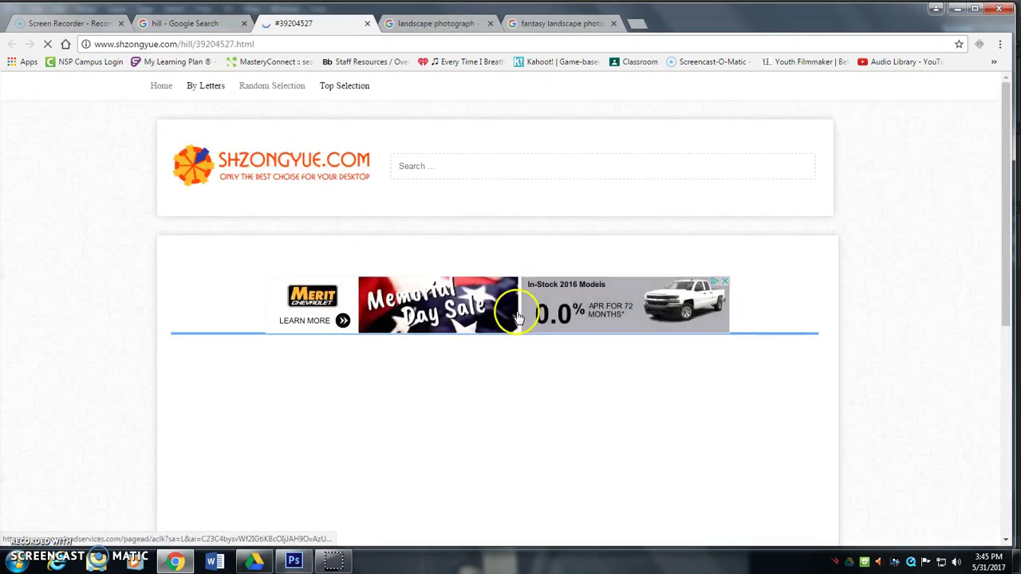
scroll(516, 314, down, 3)
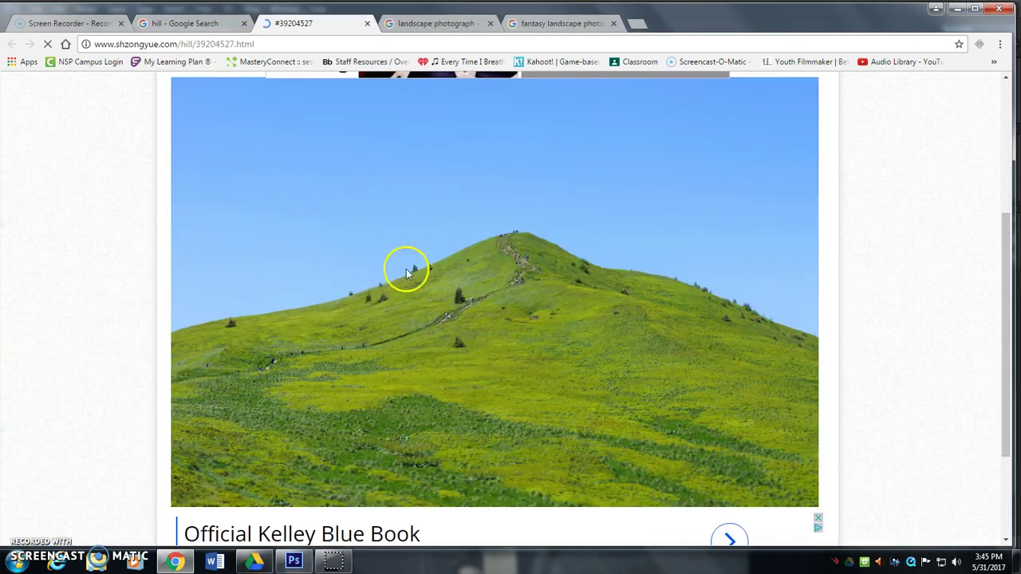
right_click(458, 326)
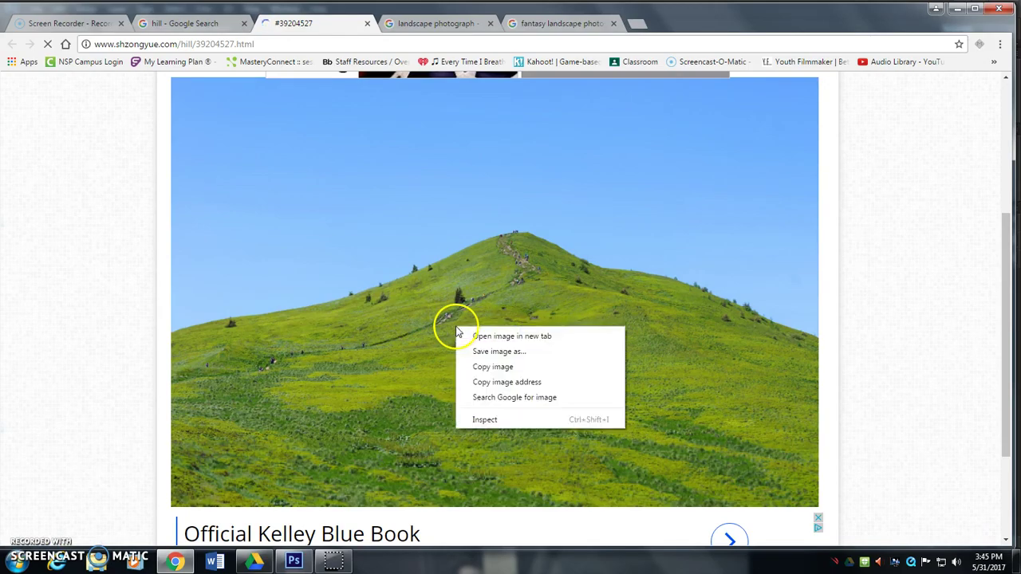
click(506, 362)
key(alt+Tab)
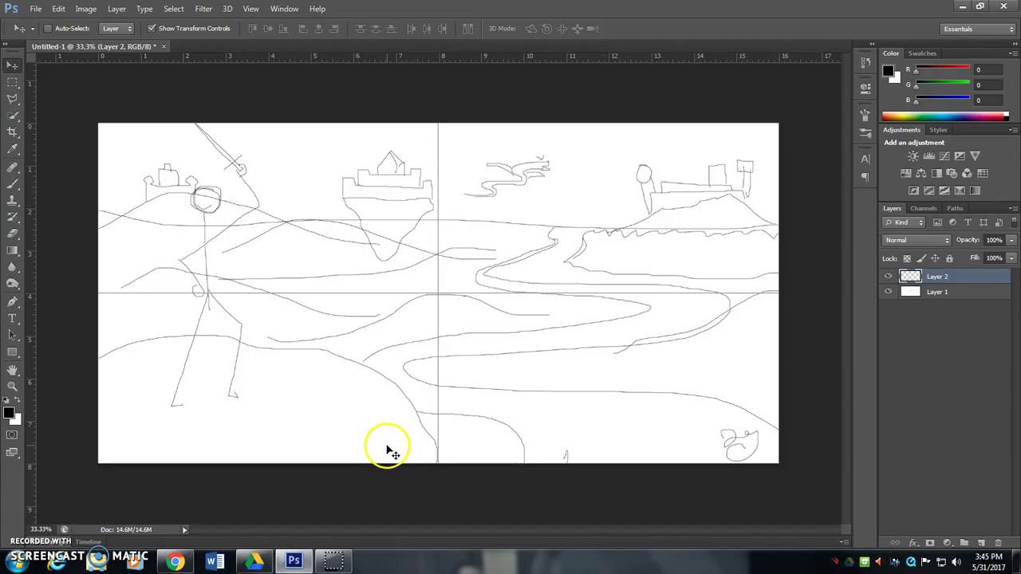
Paste the hill photo and delete its blue sky using a Magic Wand selection.
key(ctrl+v)
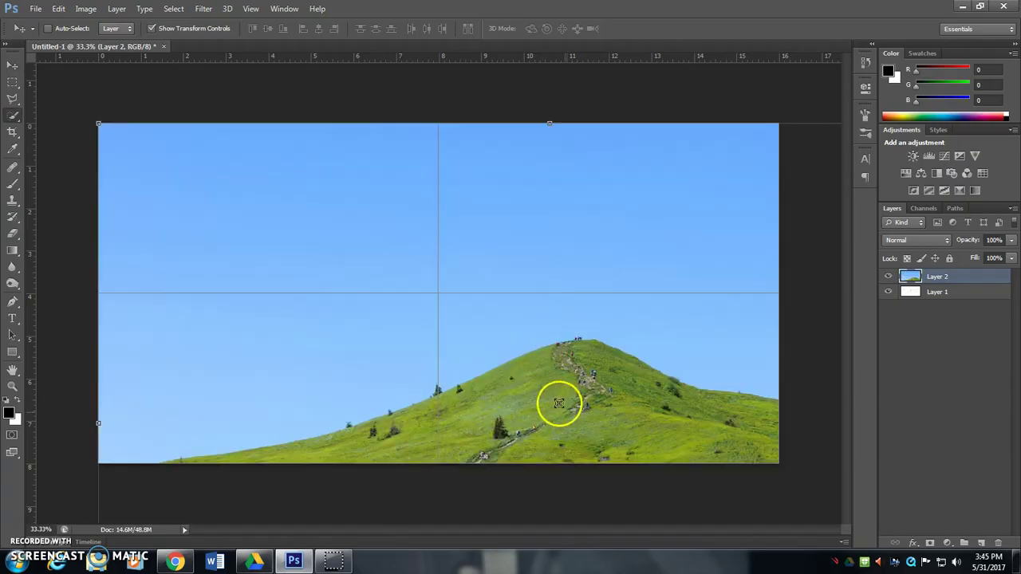
key(w)
key(shift+w)
click(503, 220)
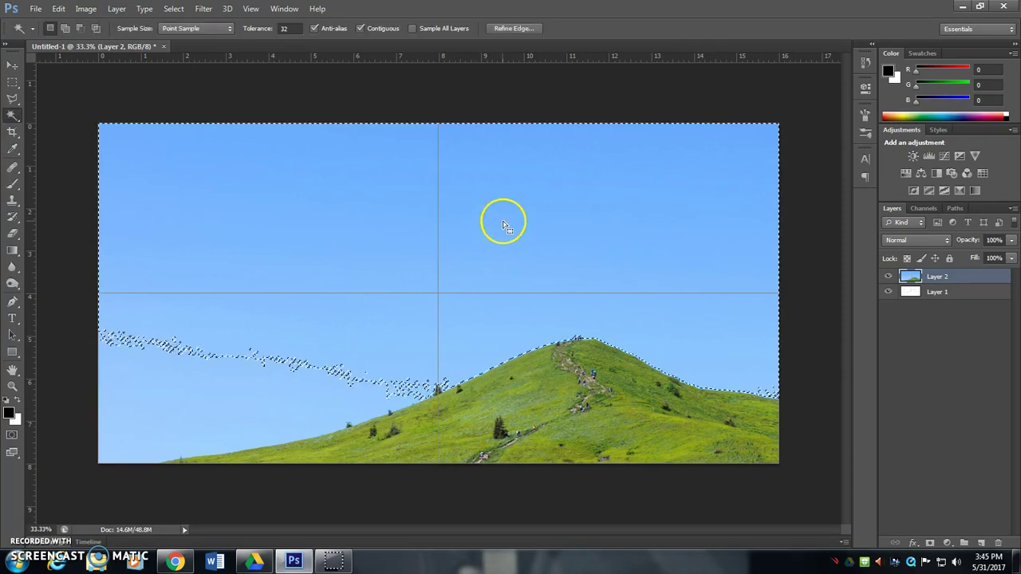
shift+click(160, 423)
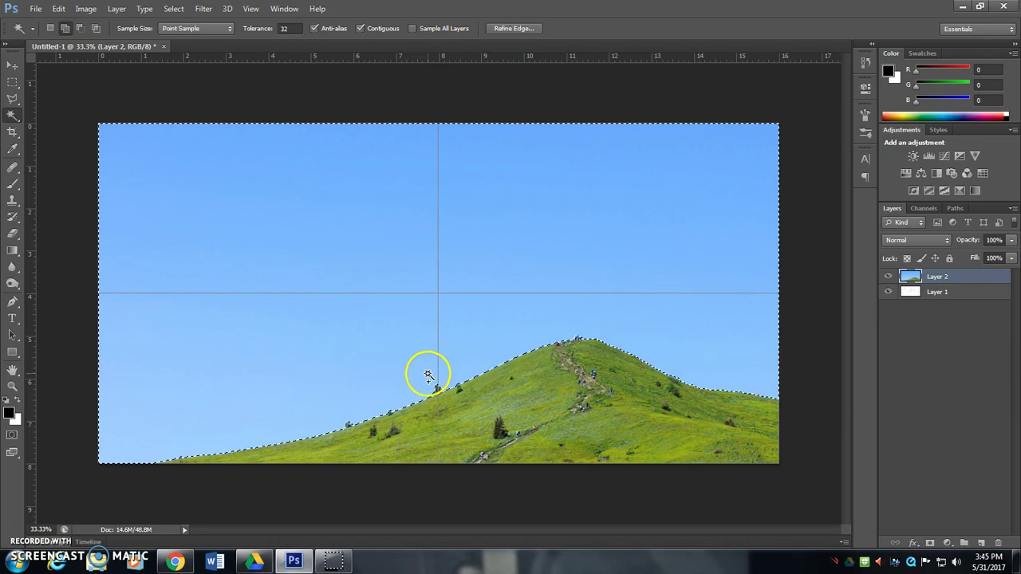
key(shift+w)
key(Delete)
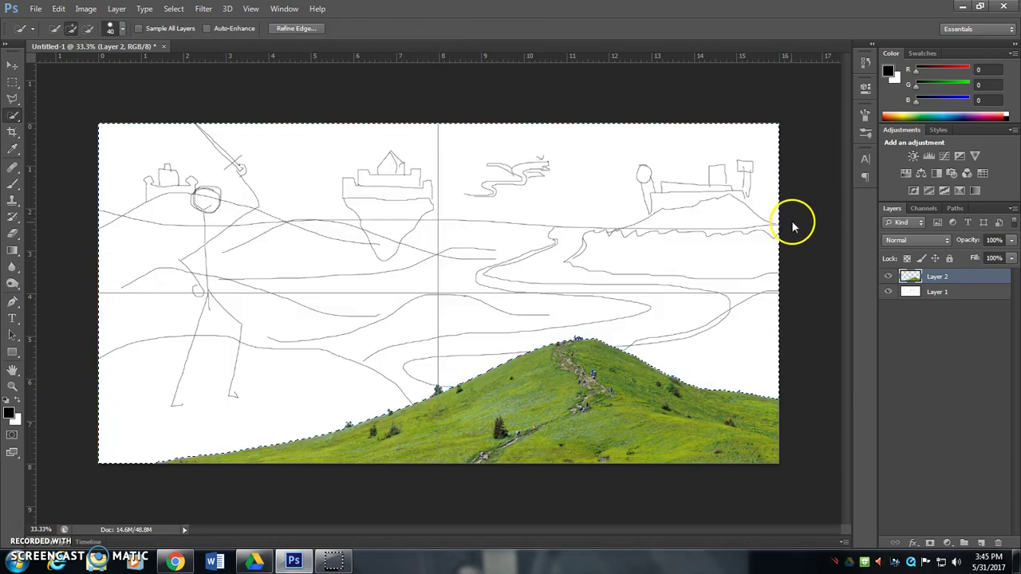
key(ctrl+d)
Position the hill across the bottom of the canvas and remove the leftover blue sky patches.
key(v)
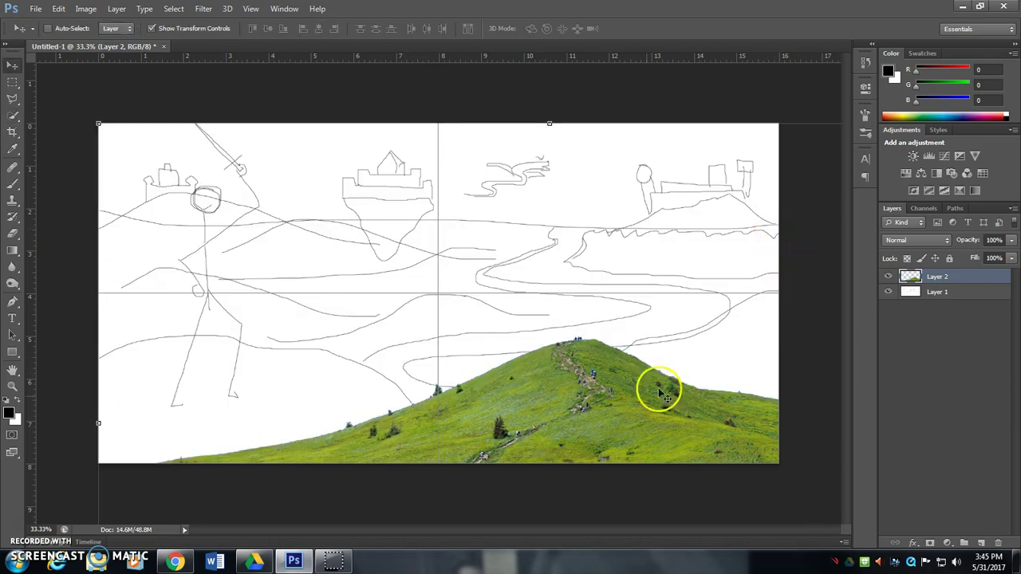
drag(580, 429, 290, 343)
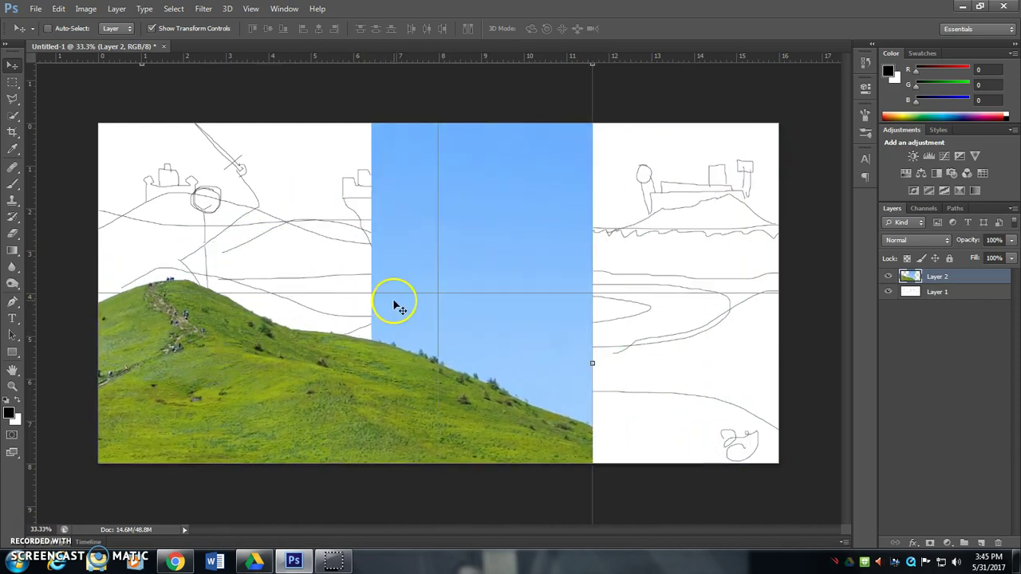
key(w)
drag(540, 280, 545, 284)
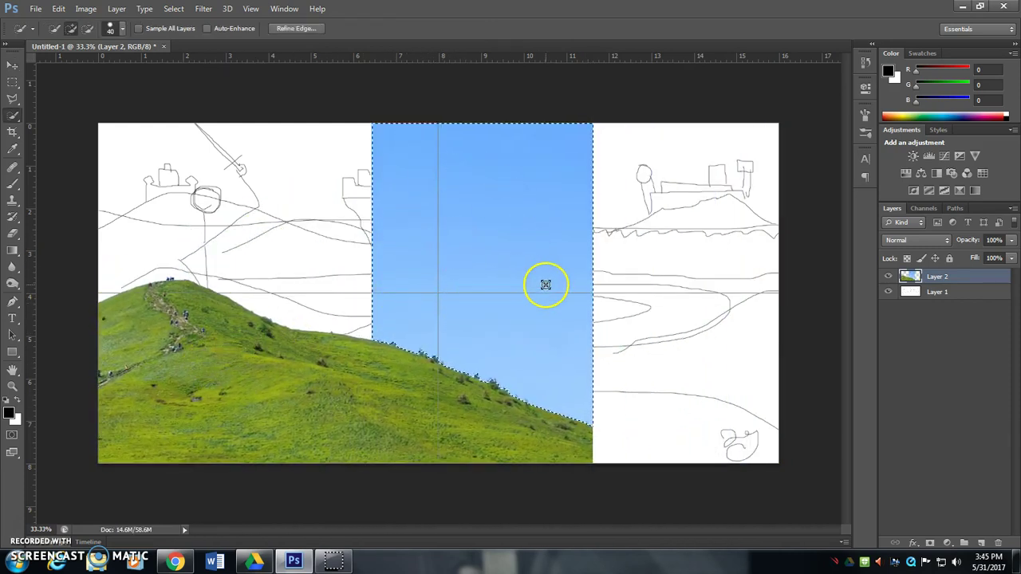
key(Delete)
key(ctrl+d)
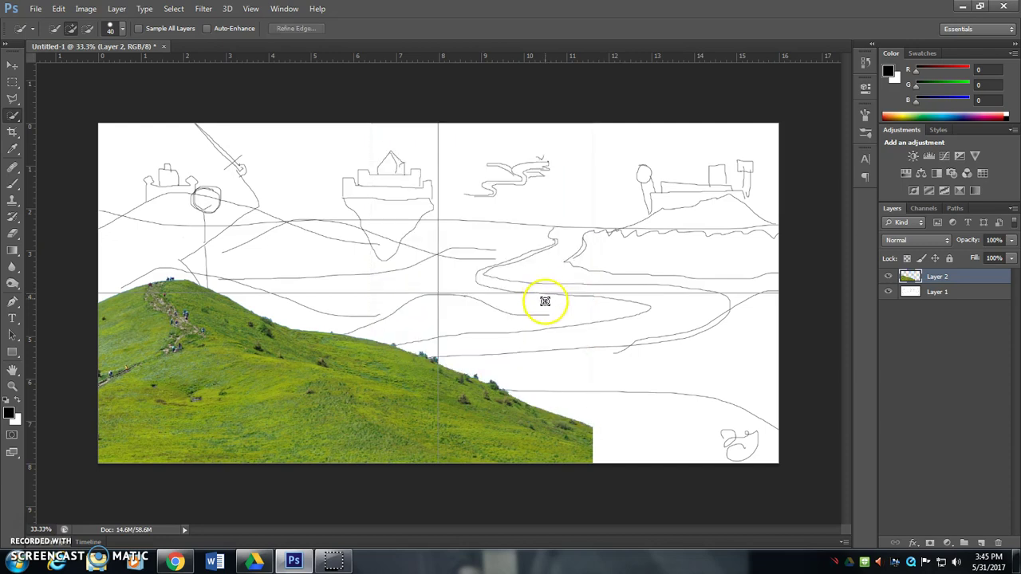
key(v)
mouse_move(351, 397)
mouse_down()
mouse_move(547, 426)
mouse_move(631, 404)
mouse_move(615, 414)
mouse_move(634, 416)
mouse_move(626, 402)
mouse_move(629, 425)
mouse_move(625, 413)
mouse_up()
key(e)
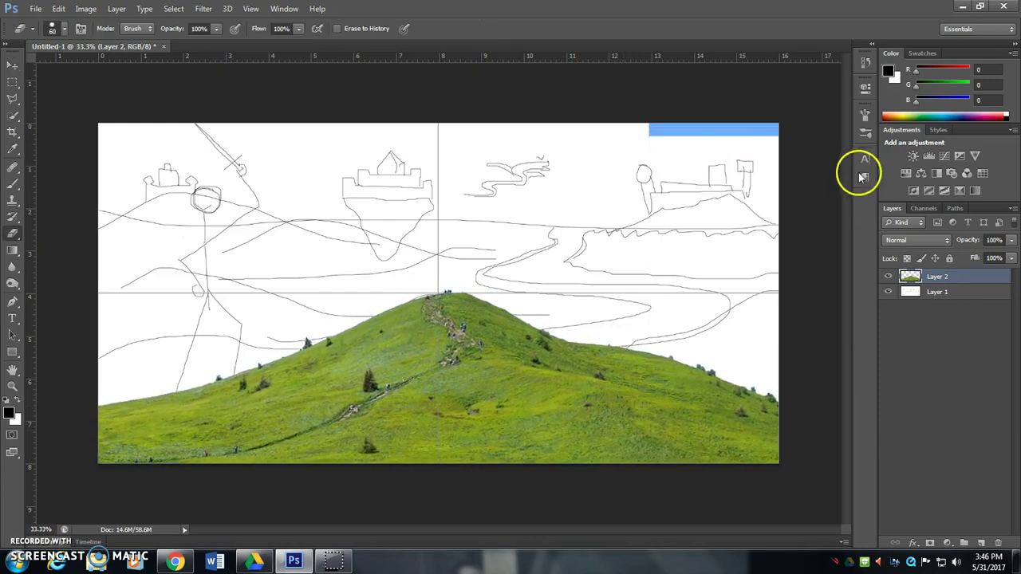
drag(647, 130, 645, 121)
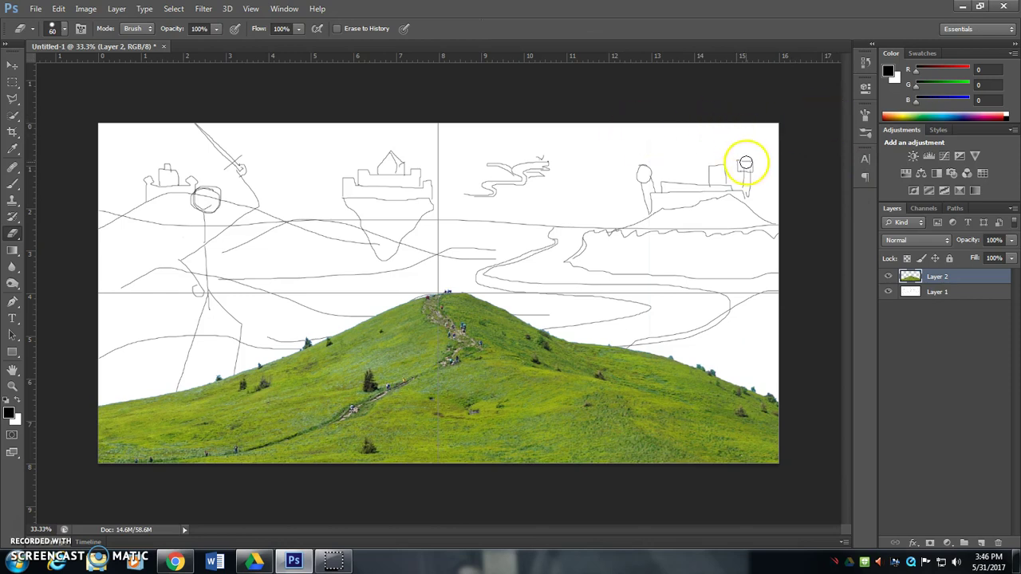
key(v)
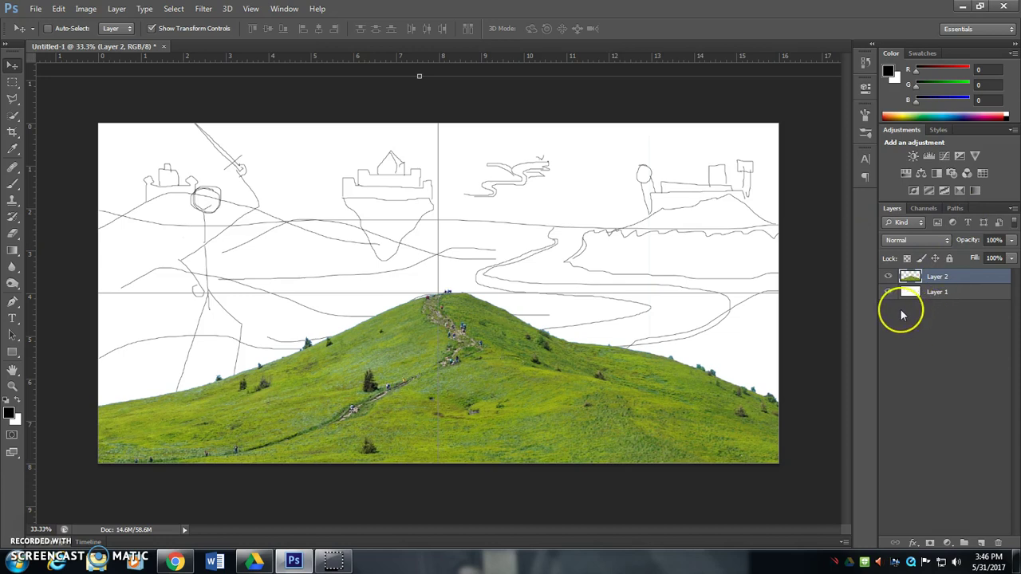
Duplicate the hill below Layer 2, scale the copy to about 68%, and move it left.
key(ctrl+j)
drag(909, 276, 901, 300)
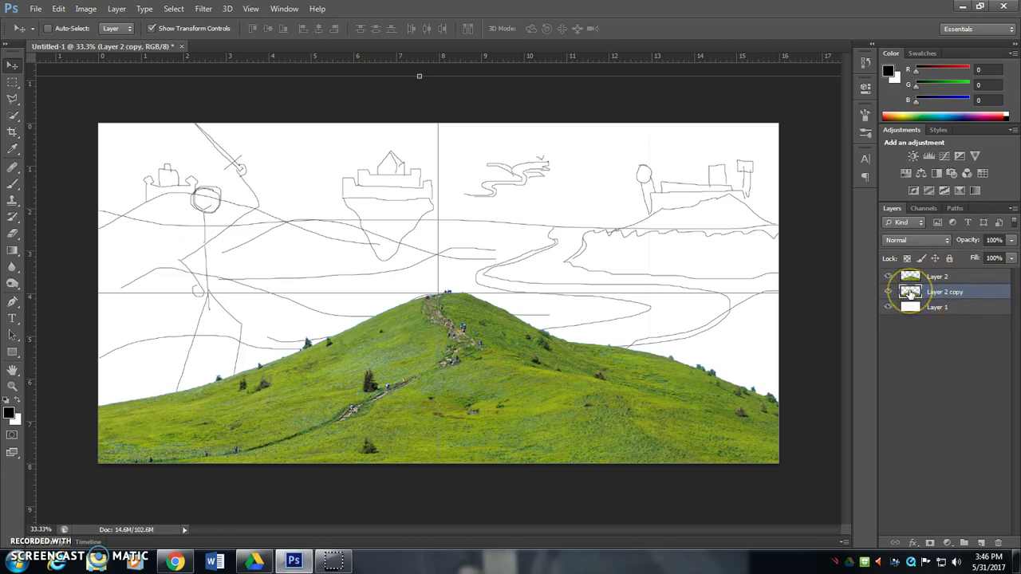
drag(532, 393, 292, 351)
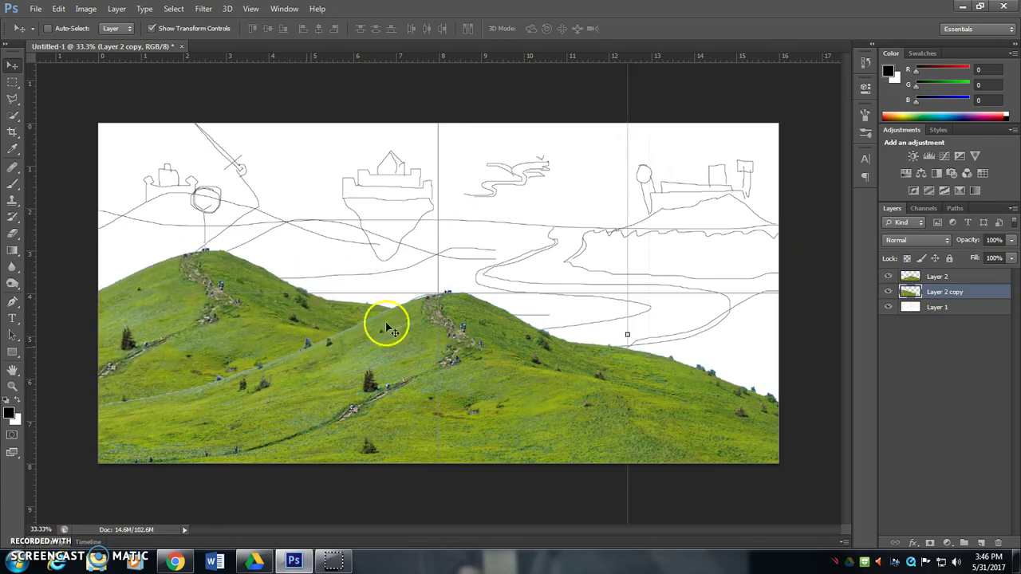
key(ctrl+t)
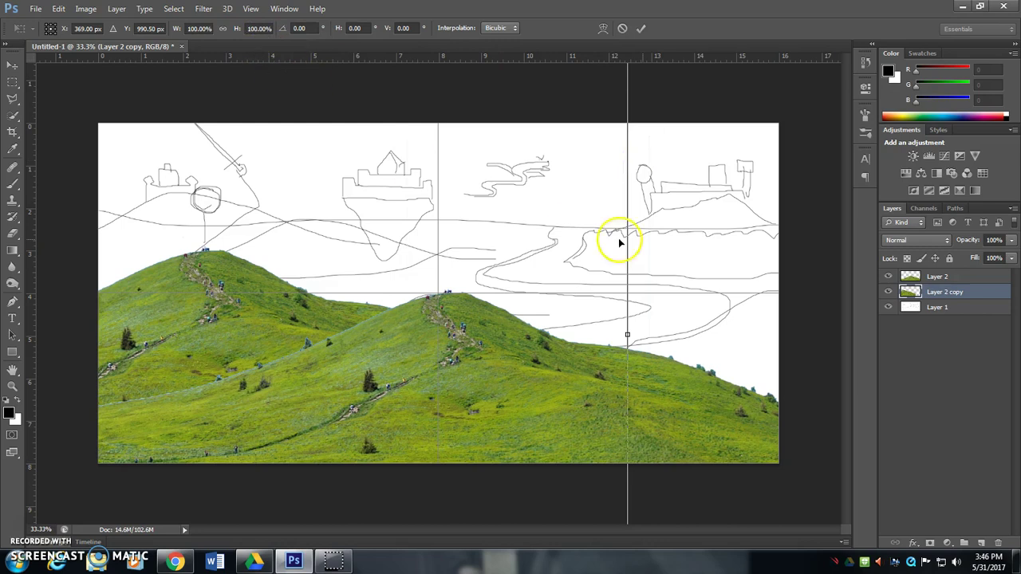
key(ctrl+minus)
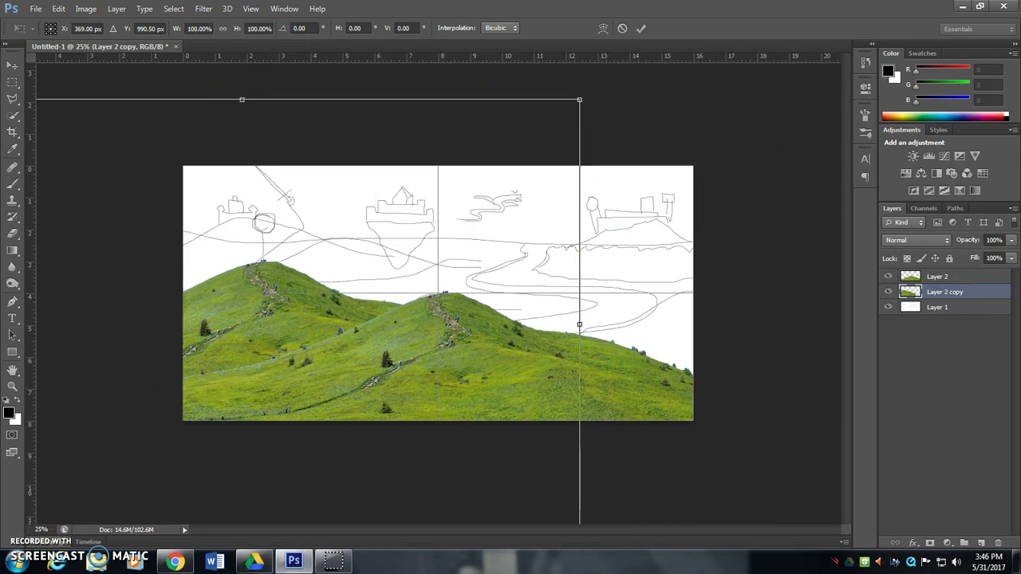
drag(577, 99, 473, 170)
drag(340, 335, 275, 311)
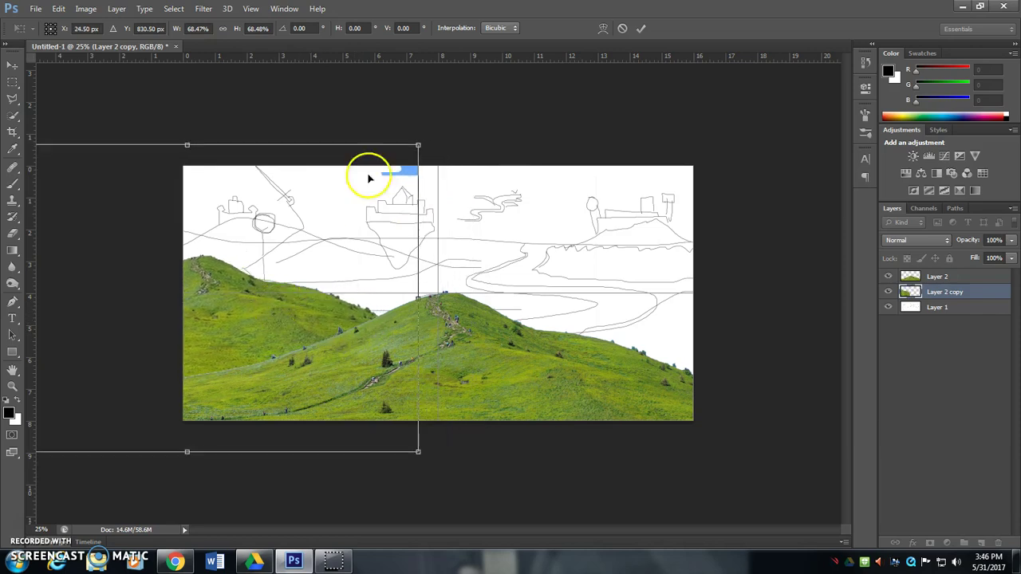
click(640, 29)
Erase the stray blue strip and give the hill copy a light blue Color Overlay in Color mode.
key(e)
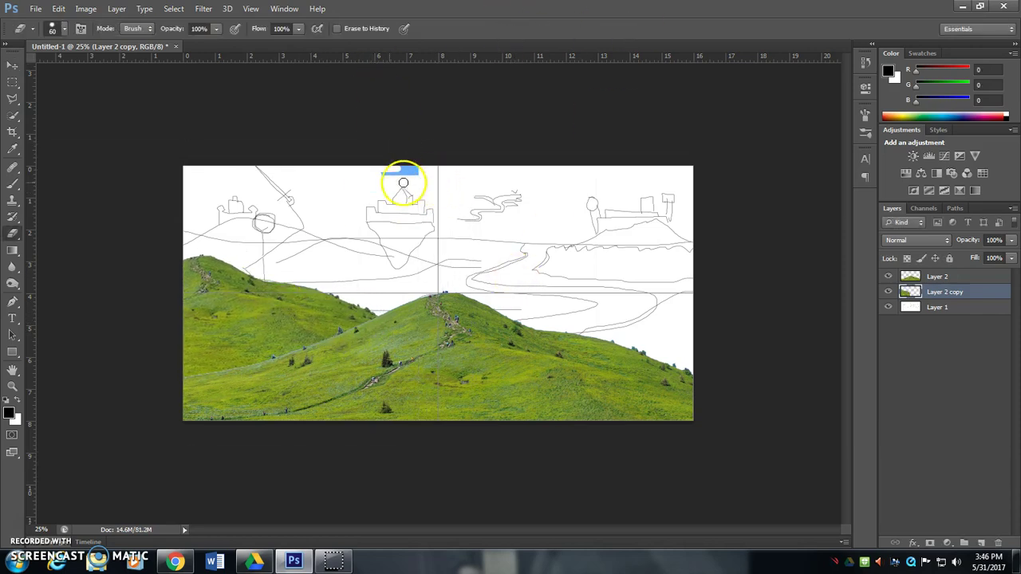
mouse_move(455, 173)
mouse_down()
mouse_move(368, 173)
mouse_move(625, 169)
mouse_up()
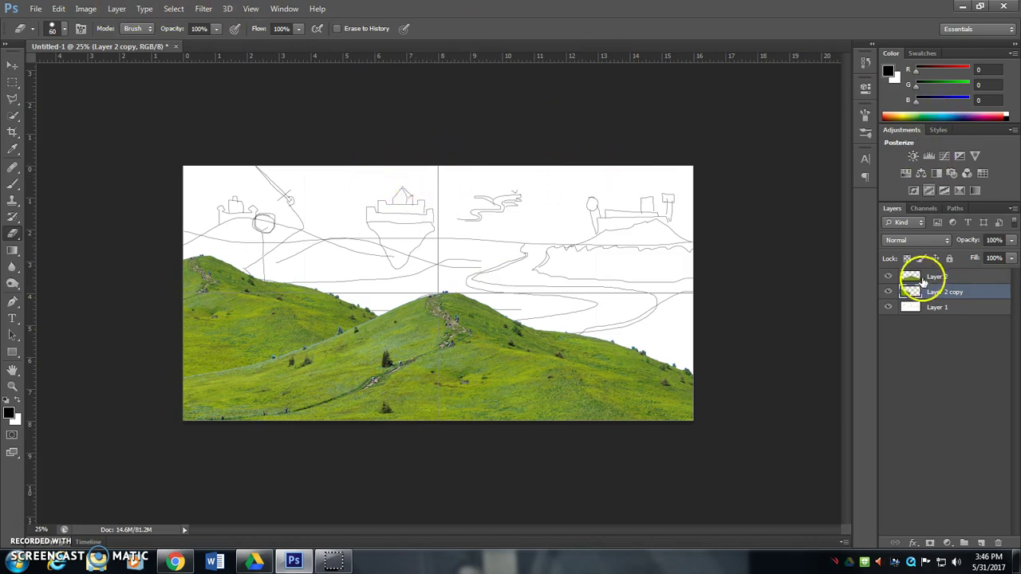
double_click(912, 292)
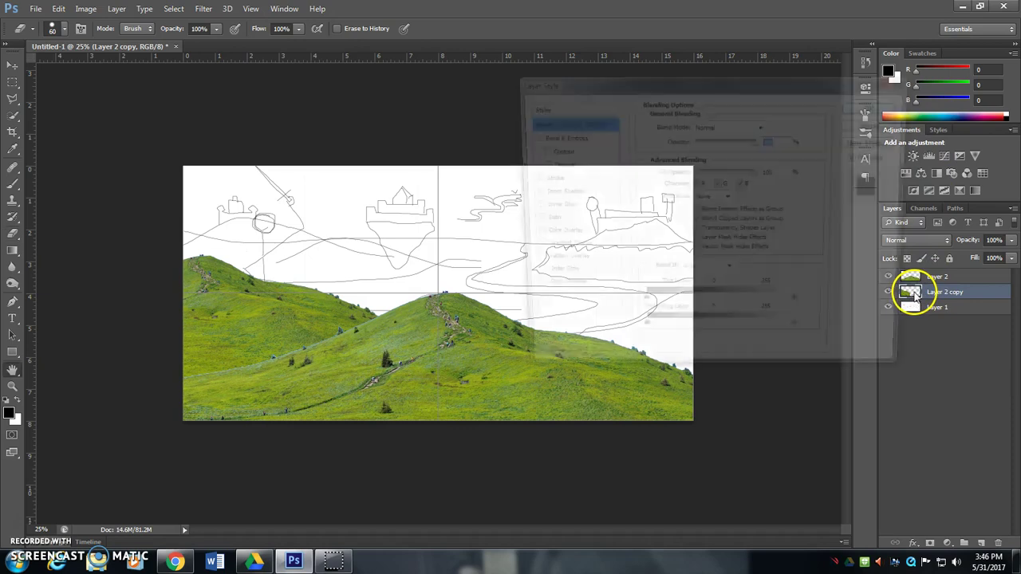
click(556, 235)
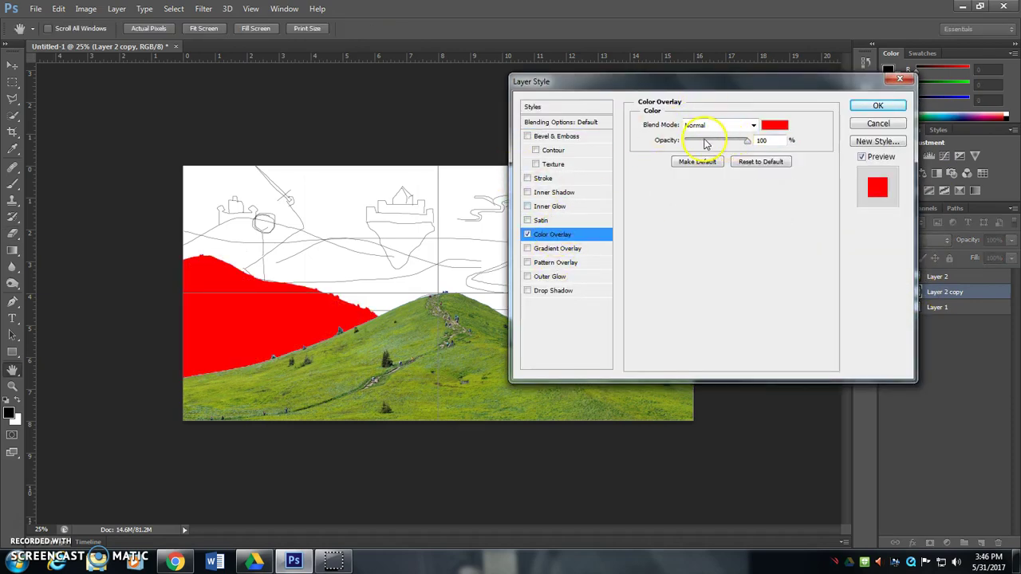
click(776, 125)
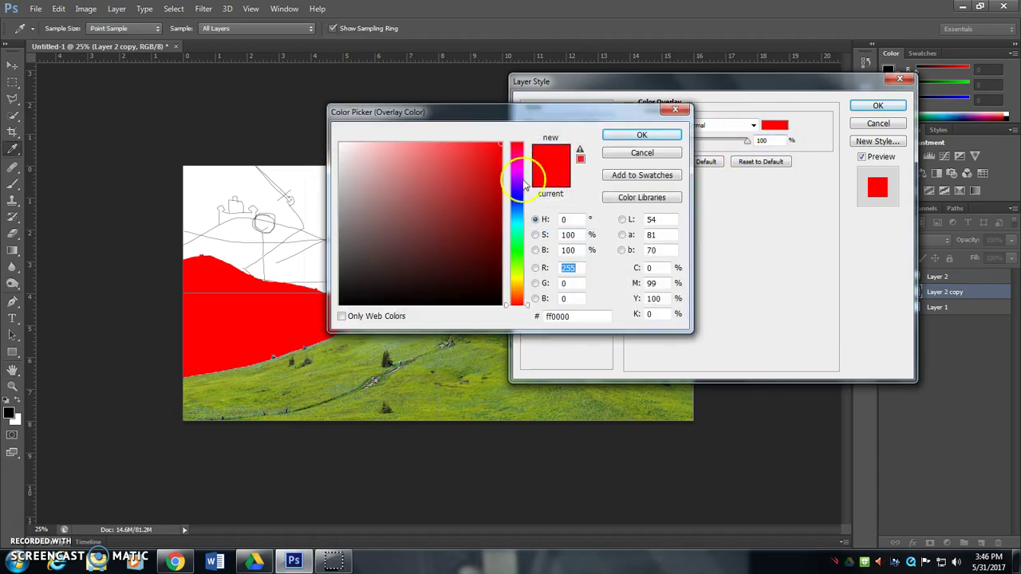
click(518, 216)
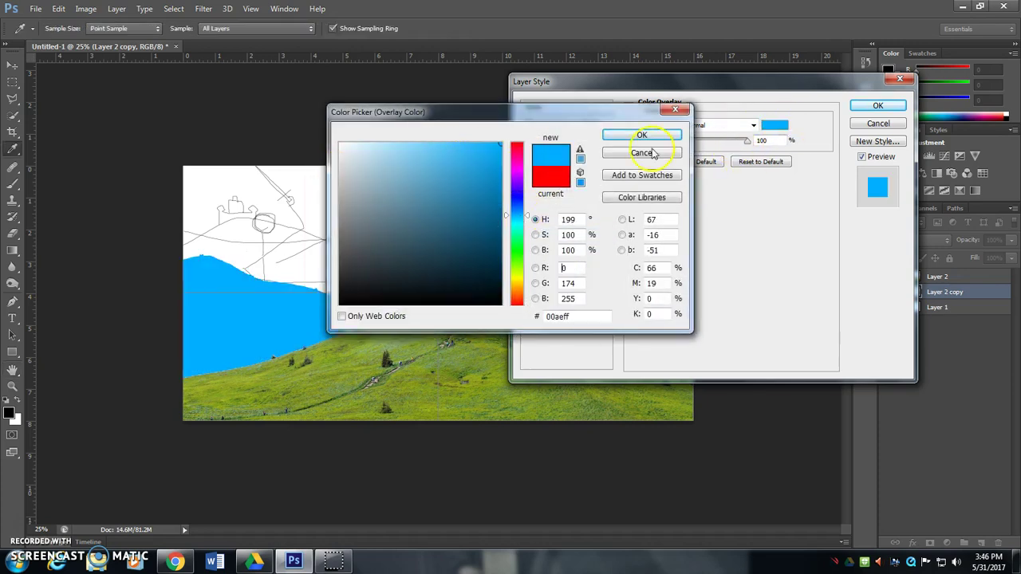
click(720, 131)
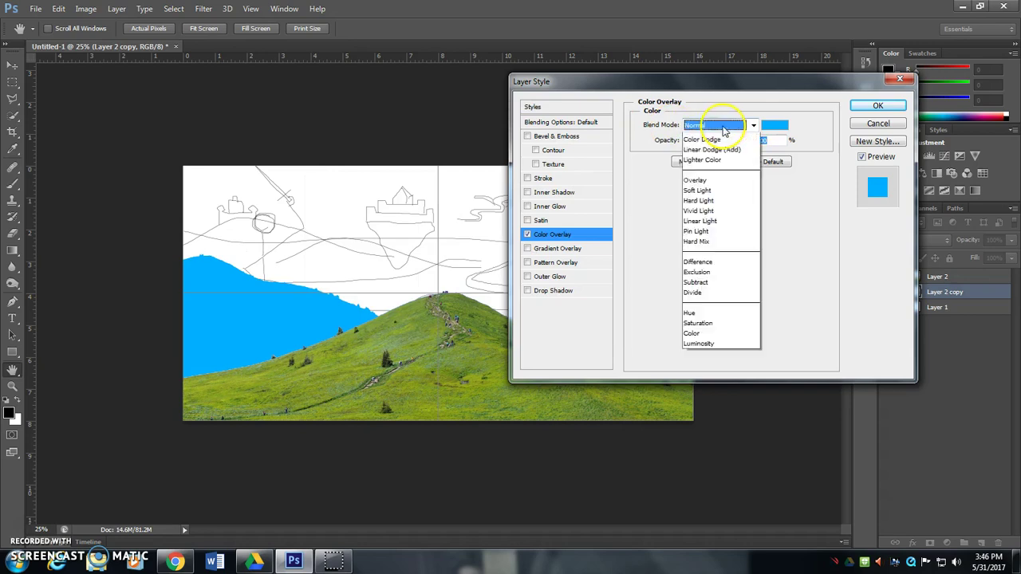
click(715, 449)
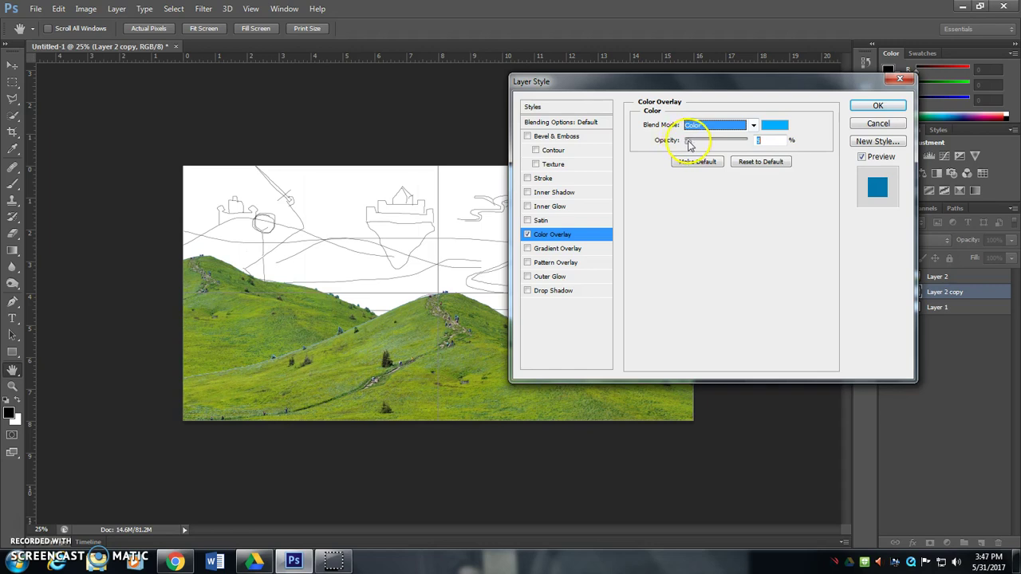
click(877, 106)
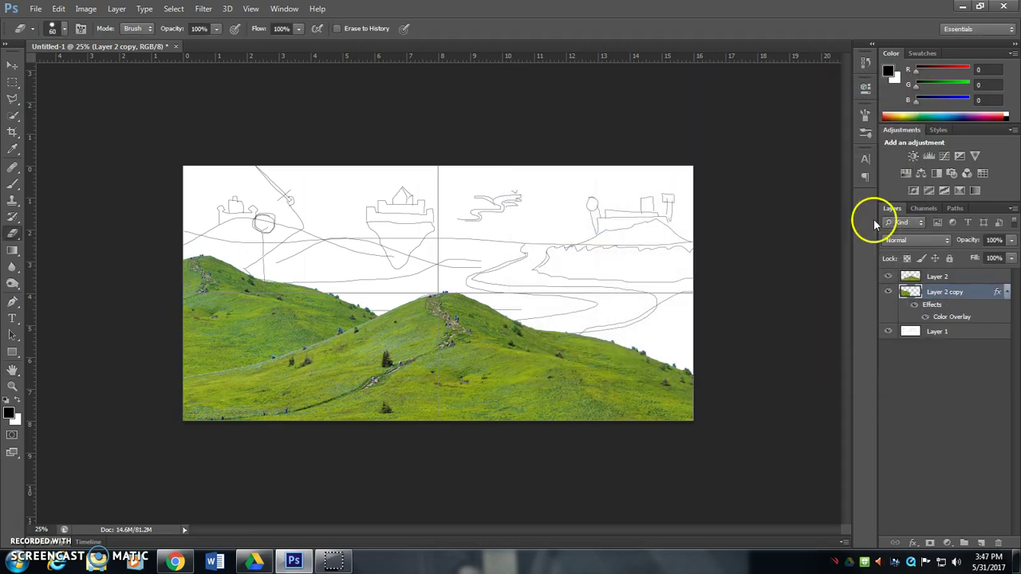
Apply a Gaussian Blur to the Layer 2 copy hill.
click(204, 9)
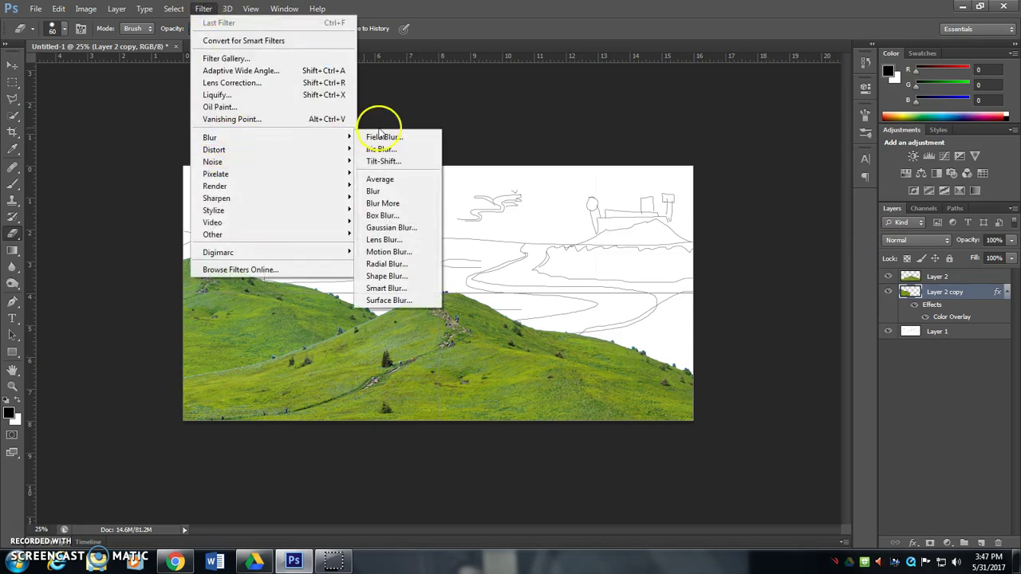
mouse_move(293, 142)
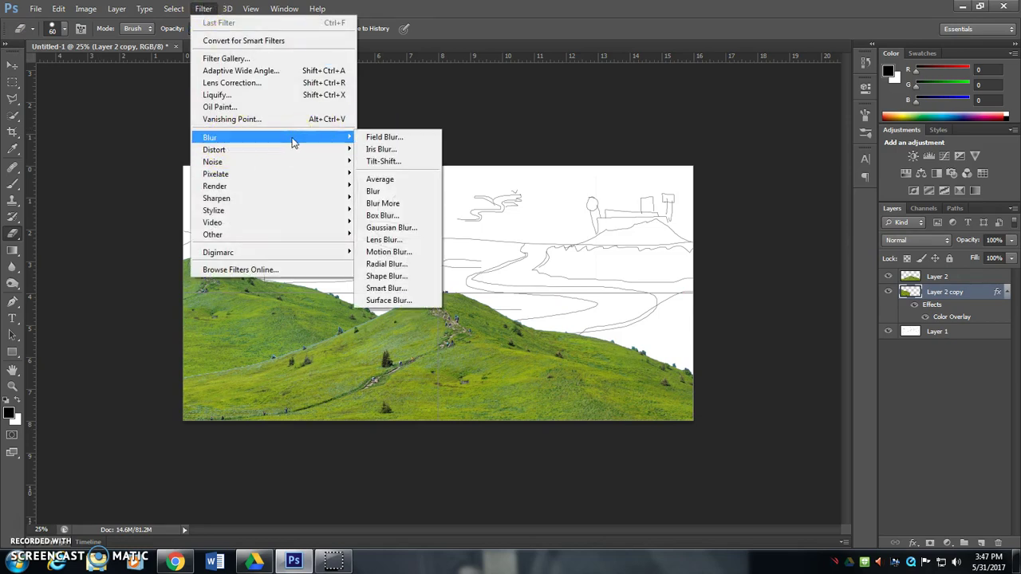
click(391, 227)
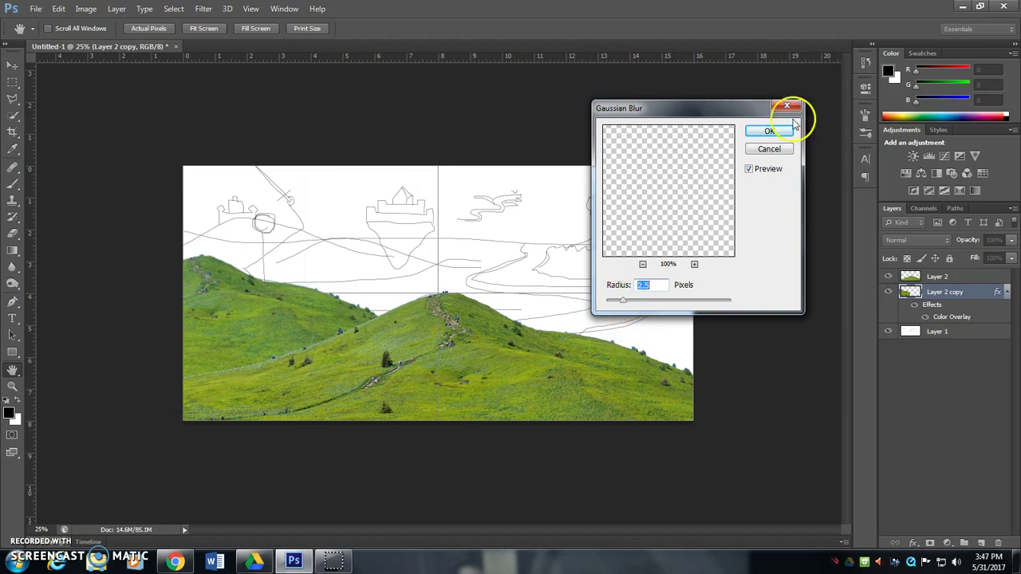
click(770, 132)
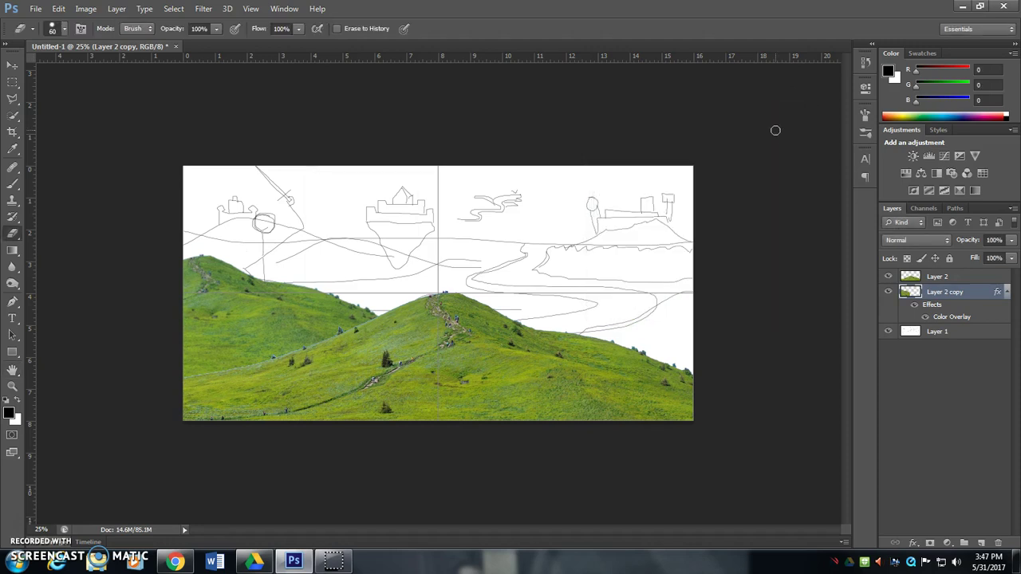
Duplicate the tinted hill, shift the copy right and place it below Layer 2 copy.
drag(775, 130, 625, 140)
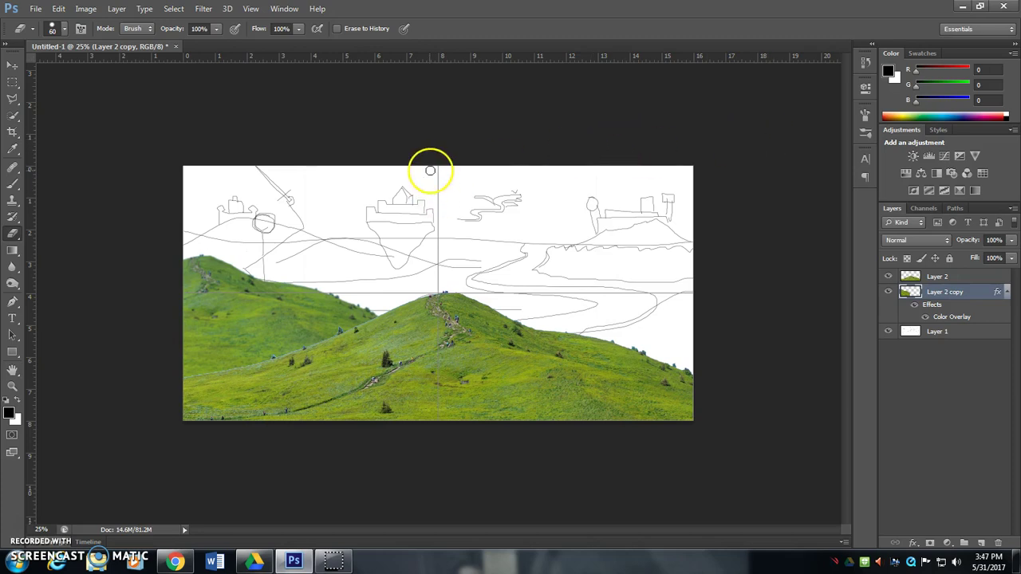
key(ctrl+j)
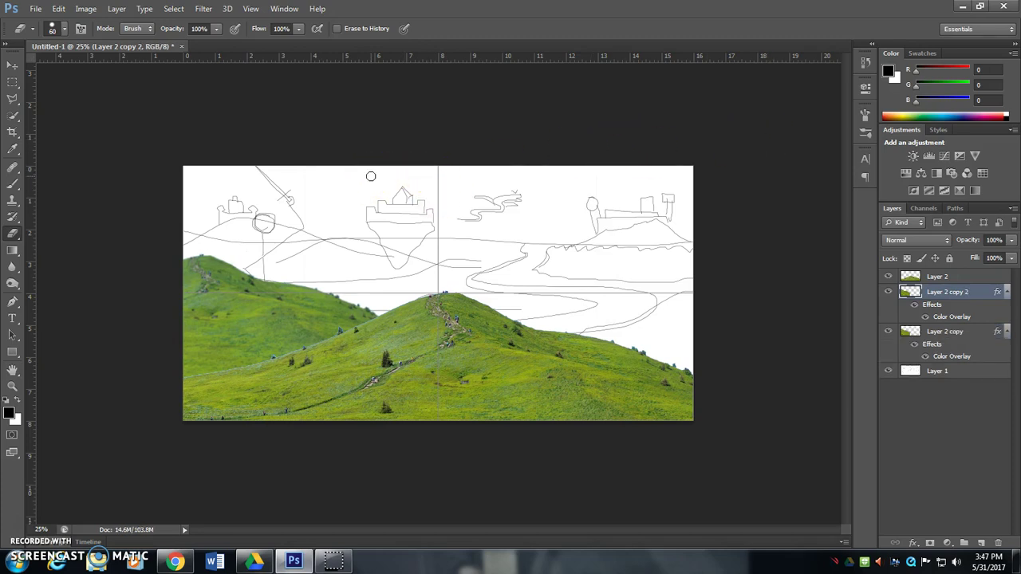
key(v)
mouse_move(250, 319)
mouse_down()
mouse_move(337, 296)
mouse_move(401, 303)
mouse_move(498, 341)
mouse_move(478, 296)
mouse_up()
drag(910, 291, 917, 359)
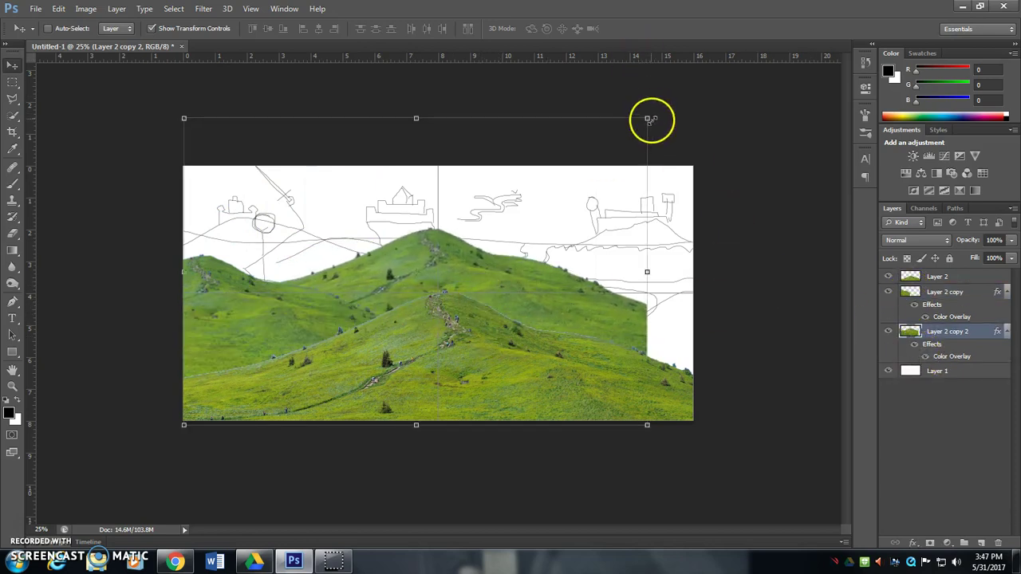
Shrink the duplicate hill and distort its top-right corner.
drag(646, 118, 542, 203)
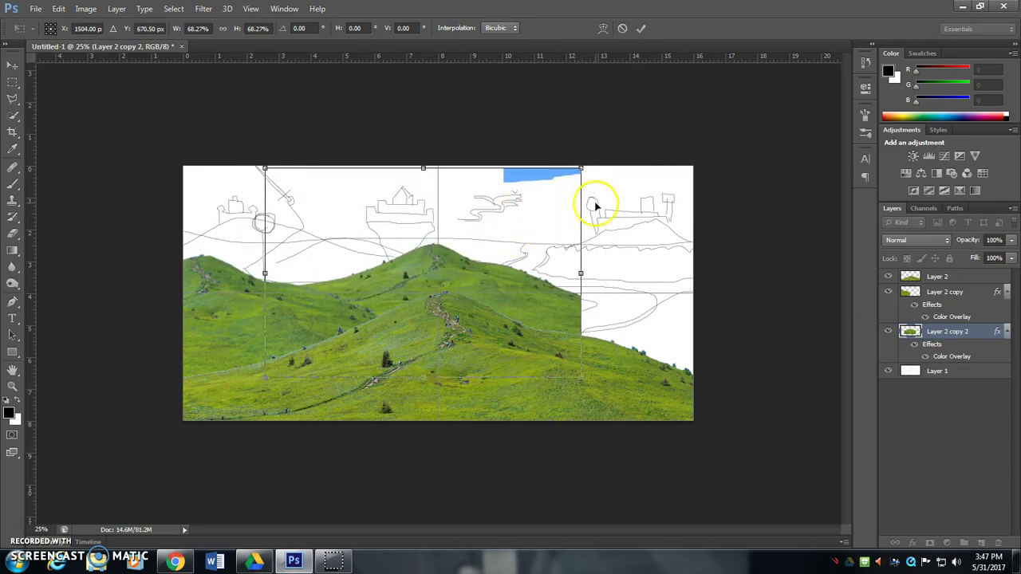
drag(581, 169, 508, 199)
drag(263, 169, 300, 183)
key(ctrl+z)
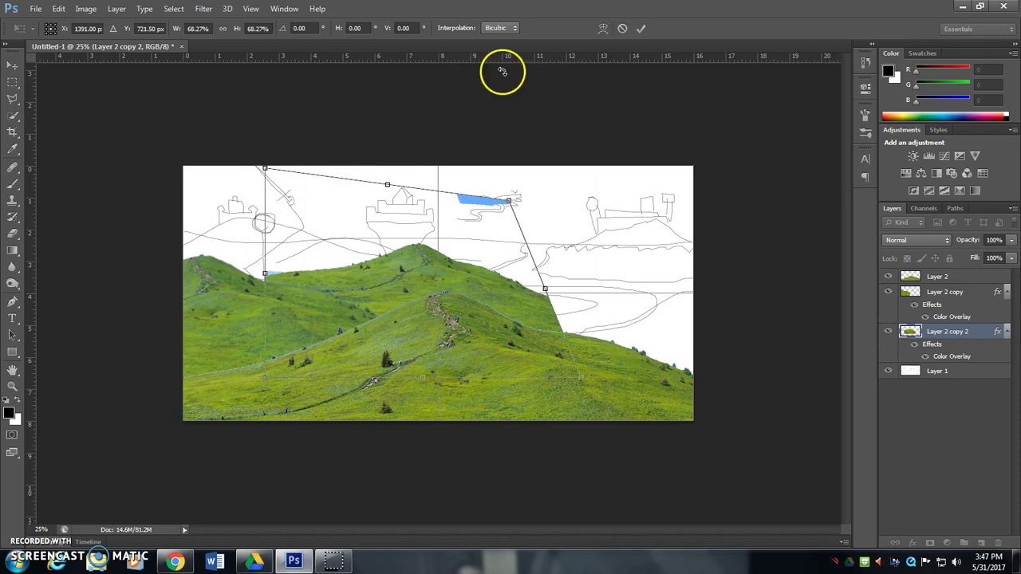
Warp the duplicate hill's top and left edges into a curved distant ridge.
click(601, 30)
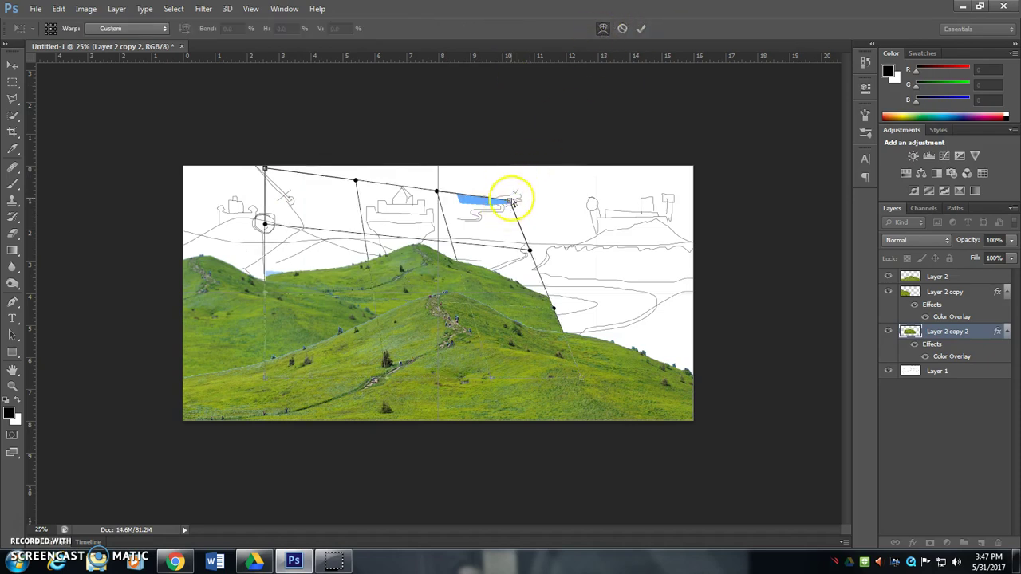
drag(510, 203, 458, 223)
drag(335, 220, 304, 295)
drag(319, 331, 310, 333)
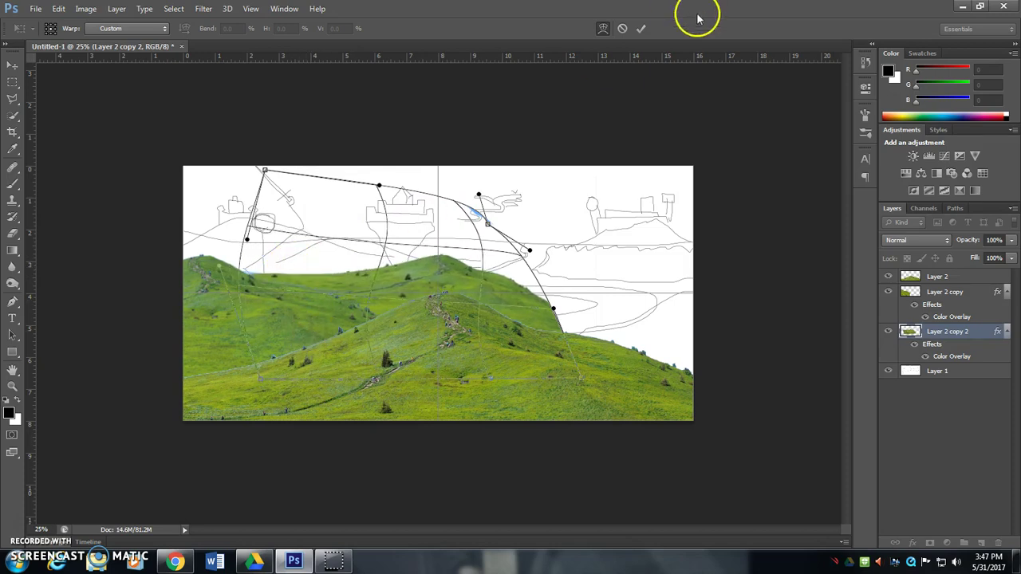
click(646, 29)
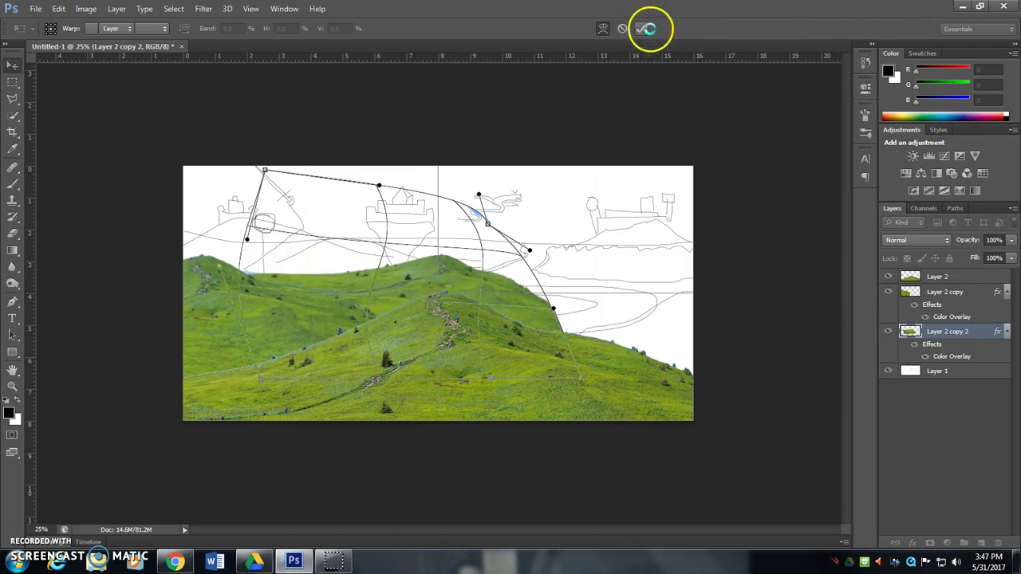
Apply a Gaussian Blur to the distant hill.
click(204, 8)
mouse_move(241, 142)
click(425, 226)
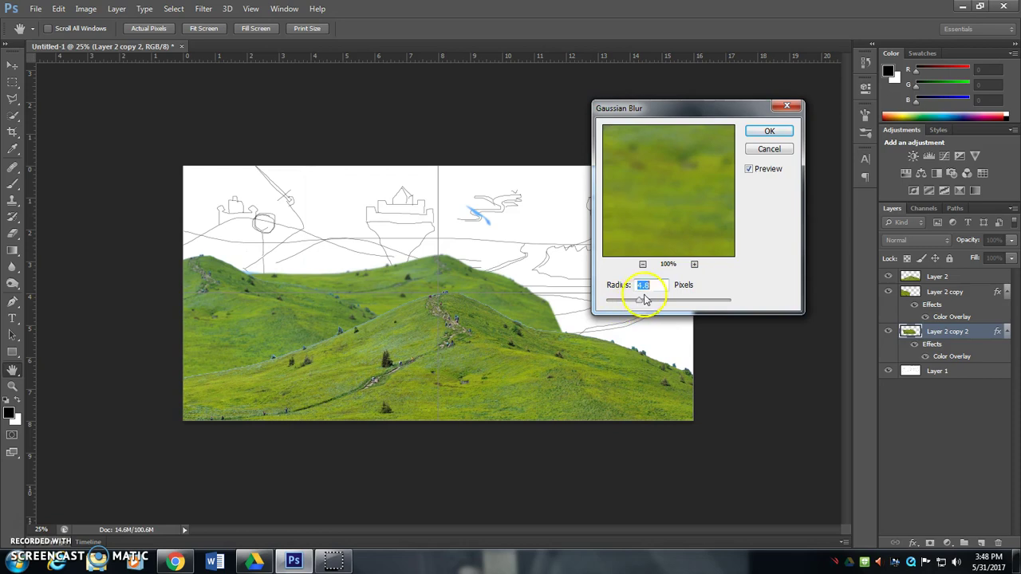
click(753, 150)
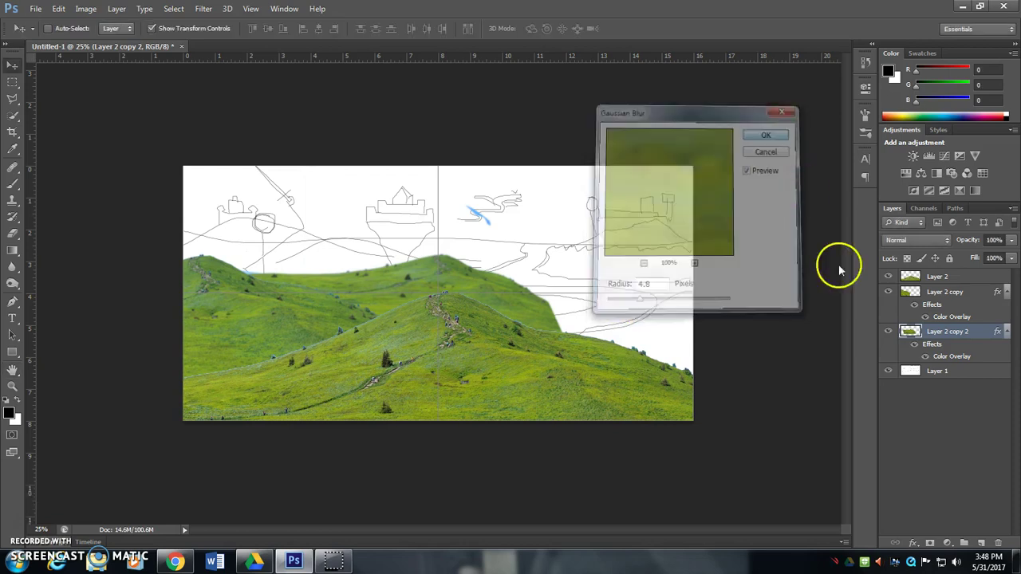
Raise the distant hill's Color Overlay opacity to 32% for a blue-green tint.
double_click(933, 343)
click(551, 235)
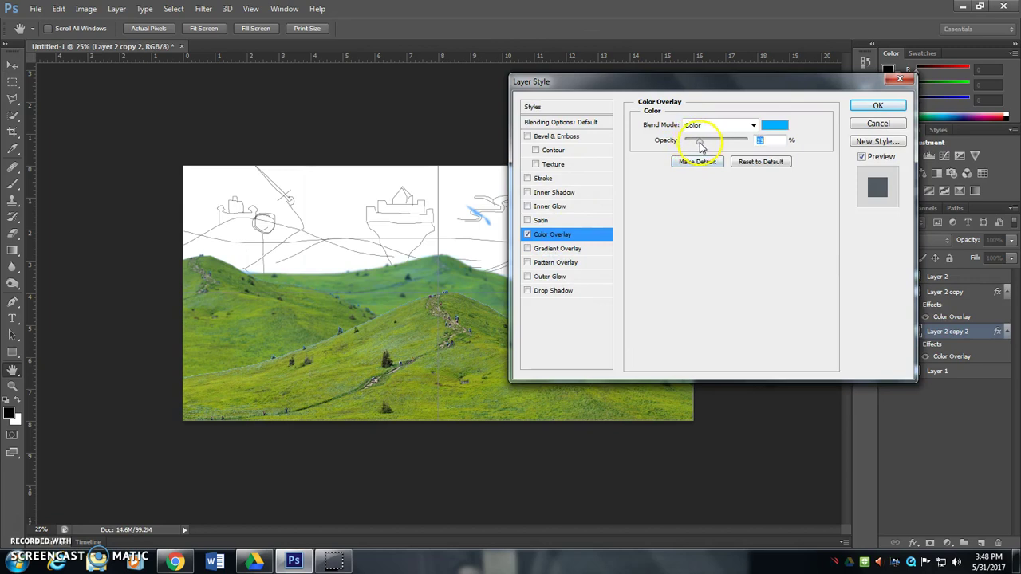
click(878, 106)
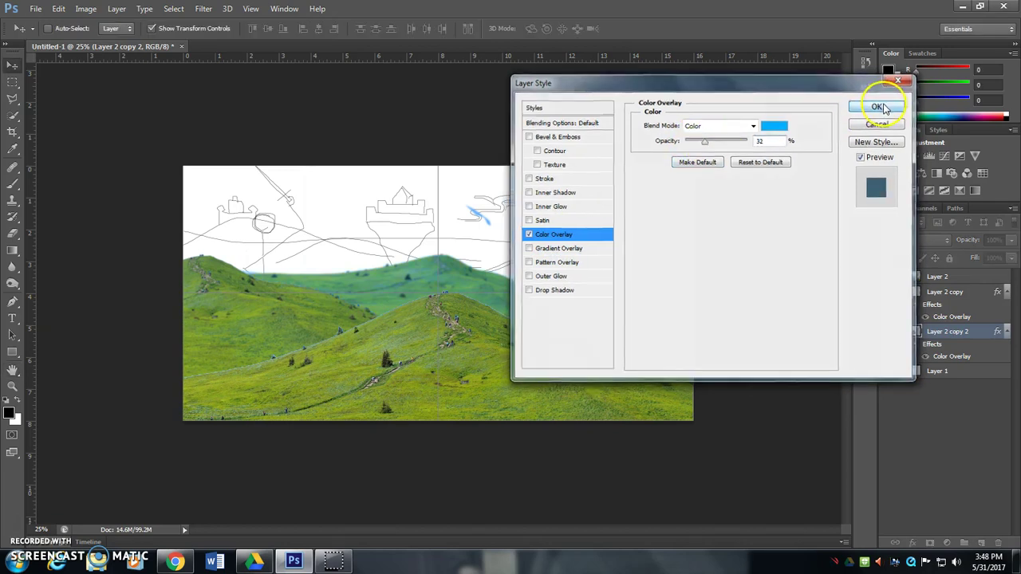
Alt-drag a copy of the distant hill and move it below Layer 2 copy 2.
alt+click(431, 273)
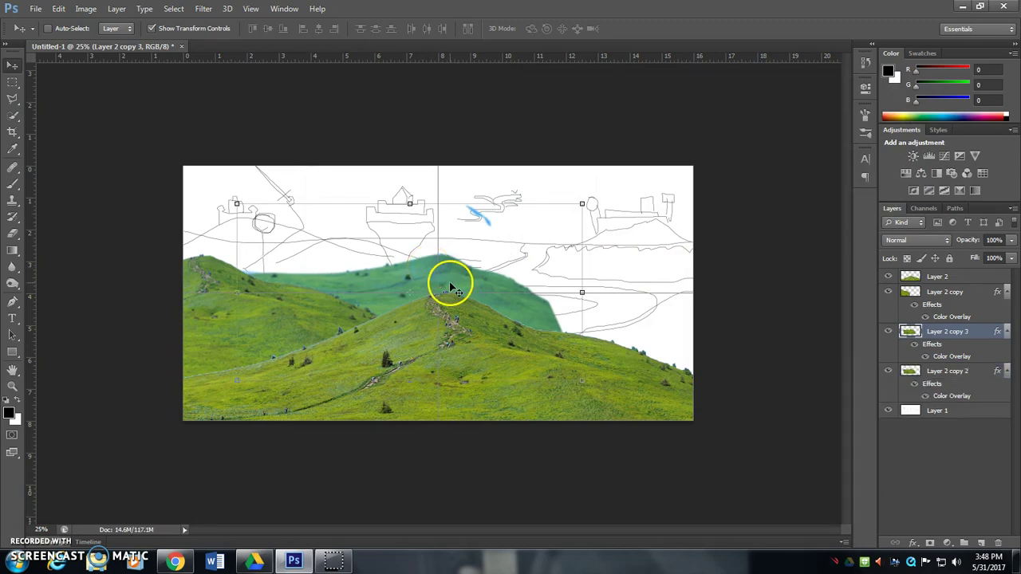
drag(451, 287, 315, 246)
drag(924, 327, 922, 405)
Scale the hill copy to about 64%, flip it horizontally and distort its corners.
key(ctrl+t)
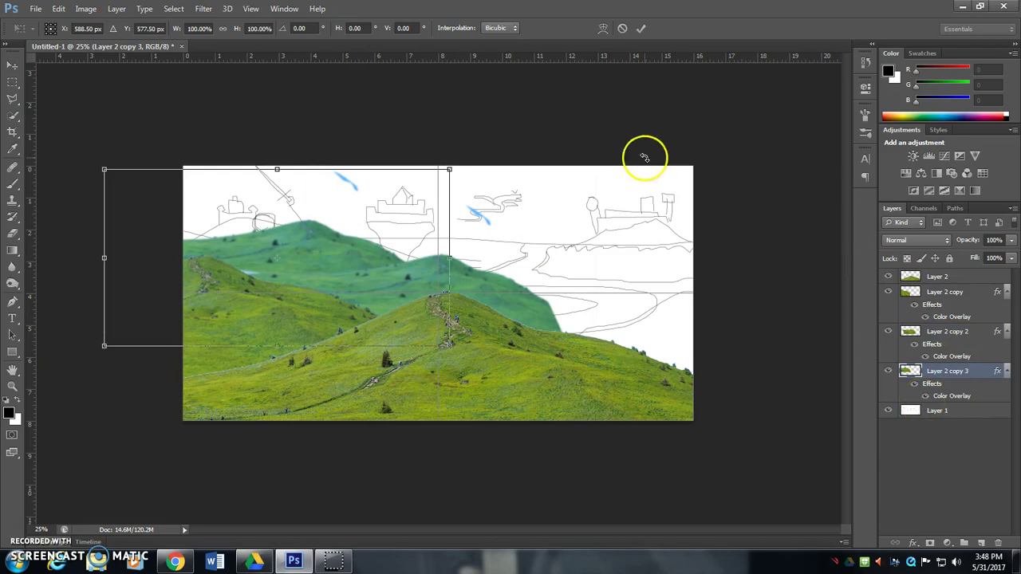
drag(103, 169, 167, 202)
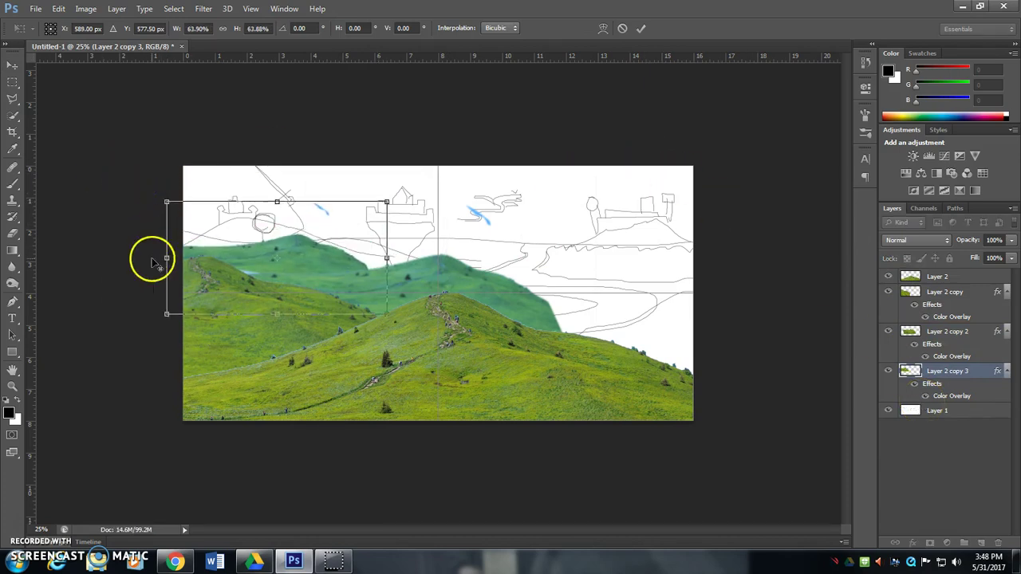
drag(166, 257, 758, 279)
drag(653, 300, 364, 283)
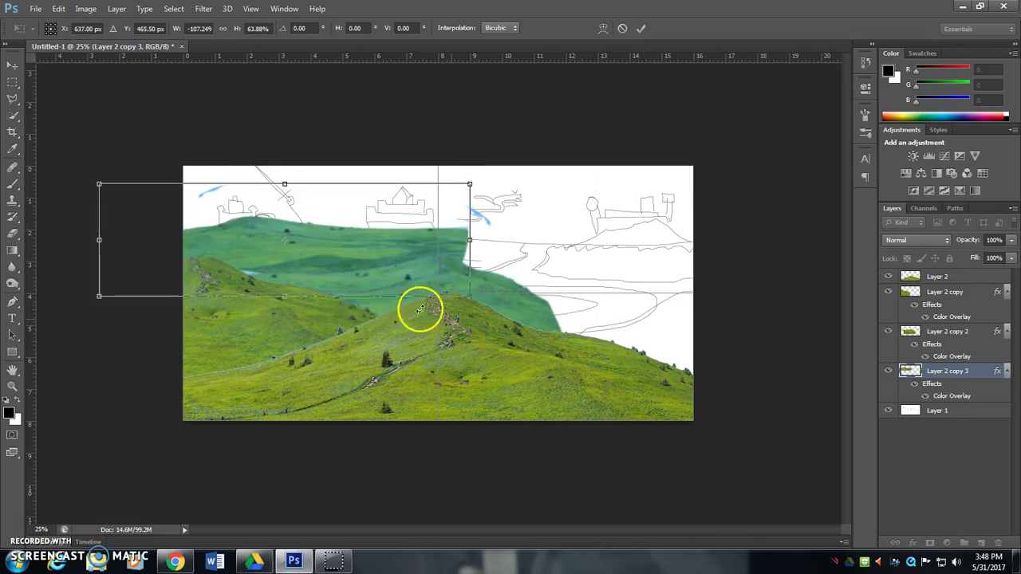
drag(470, 299, 457, 327)
drag(92, 300, 146, 294)
drag(471, 185, 455, 165)
Warp the copy's top edge upward, then erase its flat top.
click(602, 28)
drag(265, 225, 364, 312)
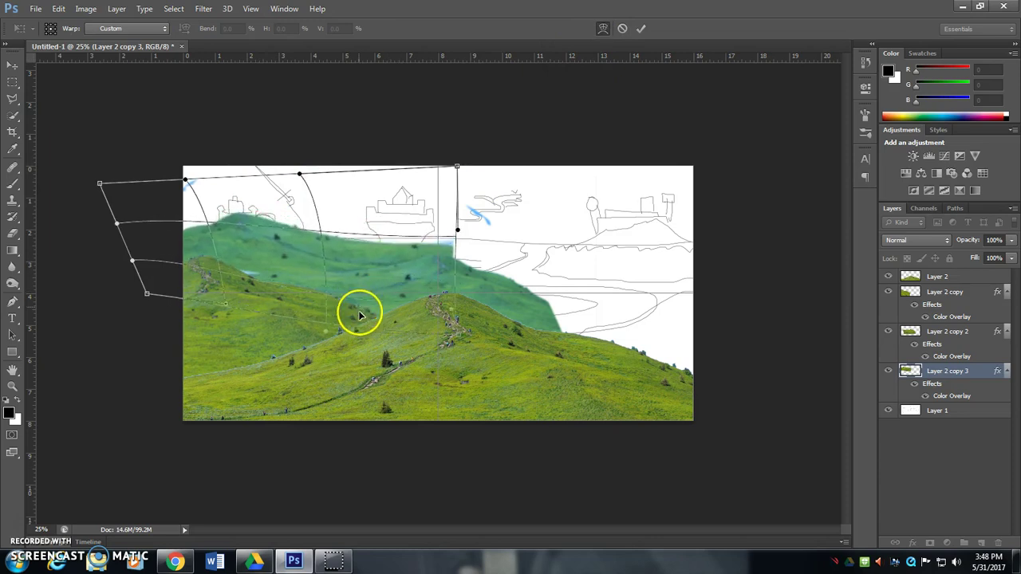
click(641, 28)
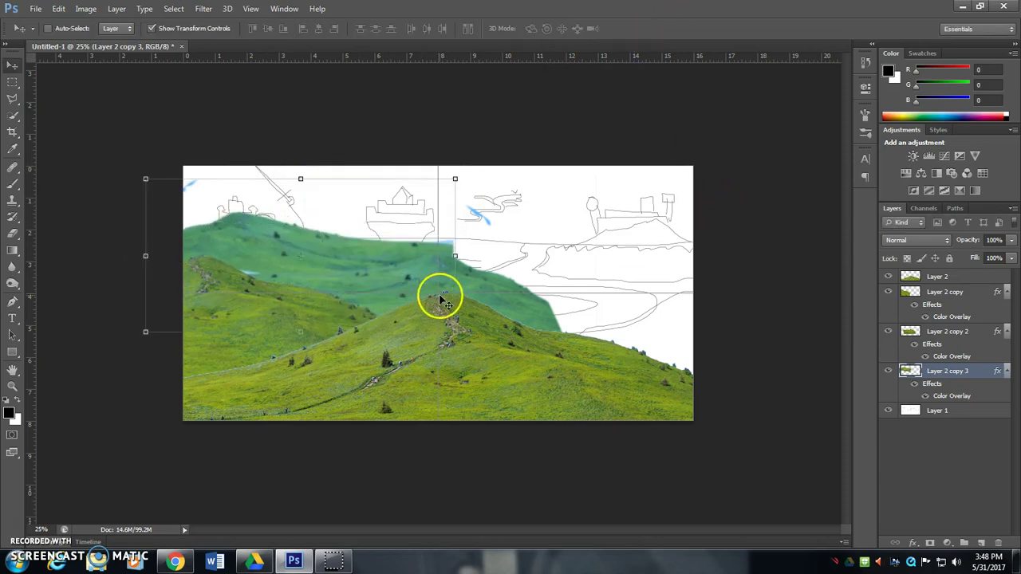
key(e)
mouse_move(462, 257)
mouse_down()
mouse_move(371, 248)
mouse_move(322, 225)
mouse_move(428, 239)
mouse_up()
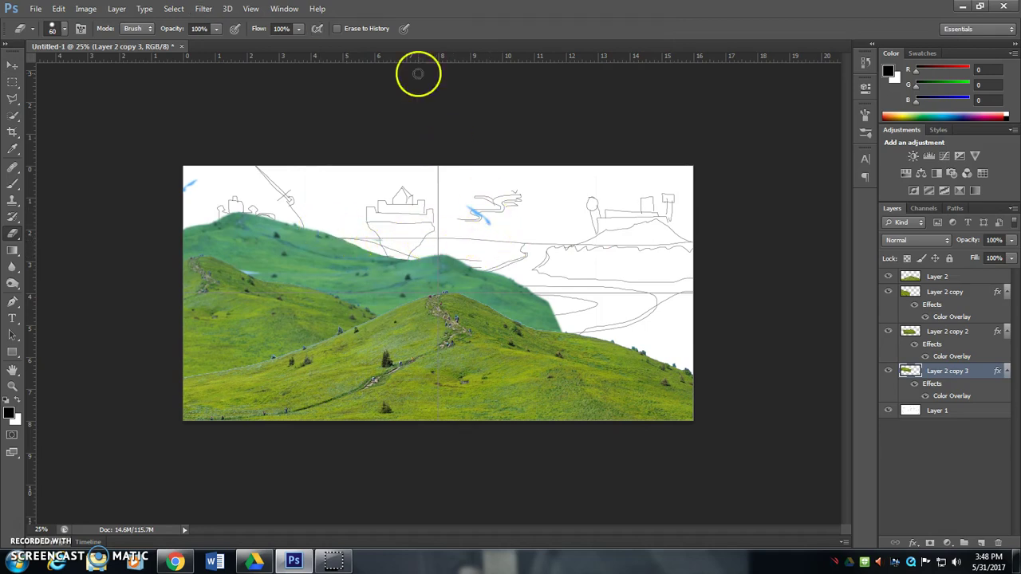
Raise the left hill copy's Color Overlay opacity to 41%.
double_click(932, 385)
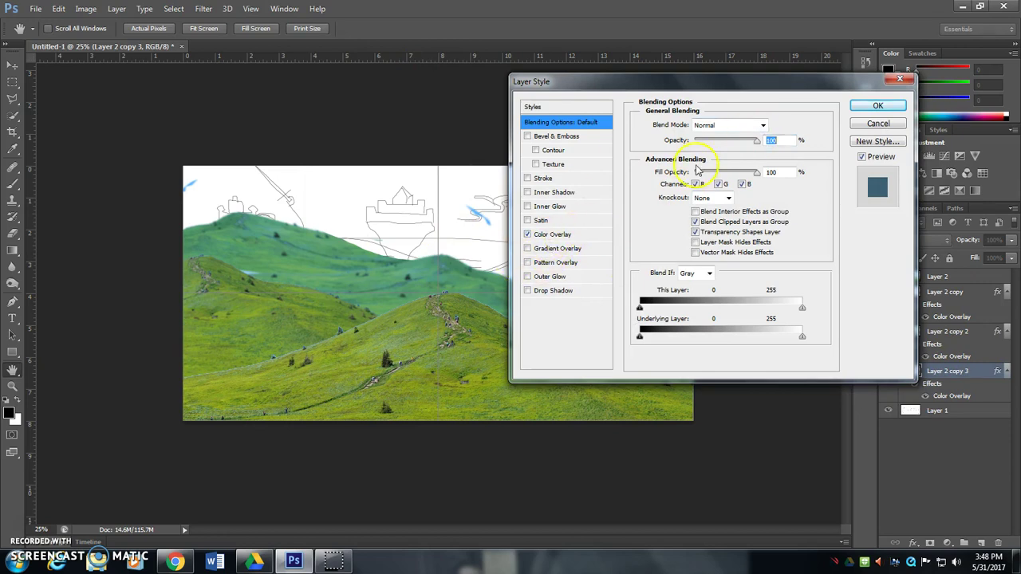
click(563, 235)
drag(709, 144, 731, 142)
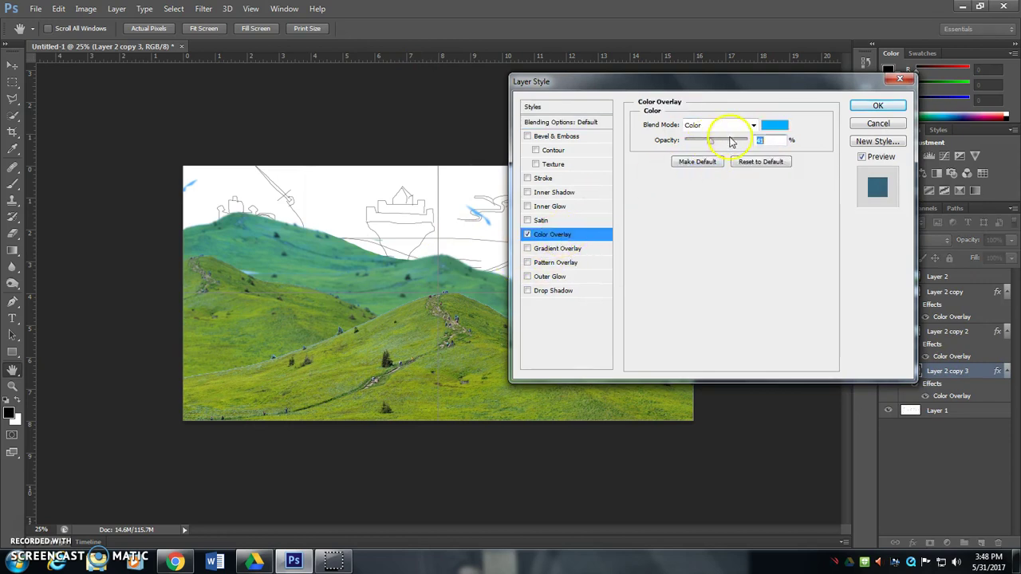
click(878, 107)
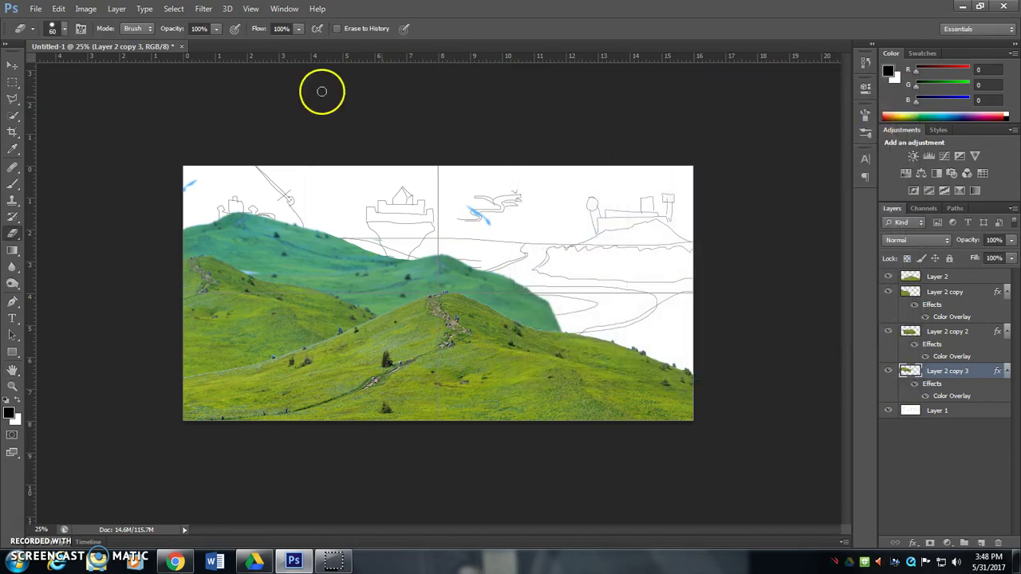
Reapply the last Gaussian Blur to the hill and nudge it back into place.
click(209, 10)
click(237, 24)
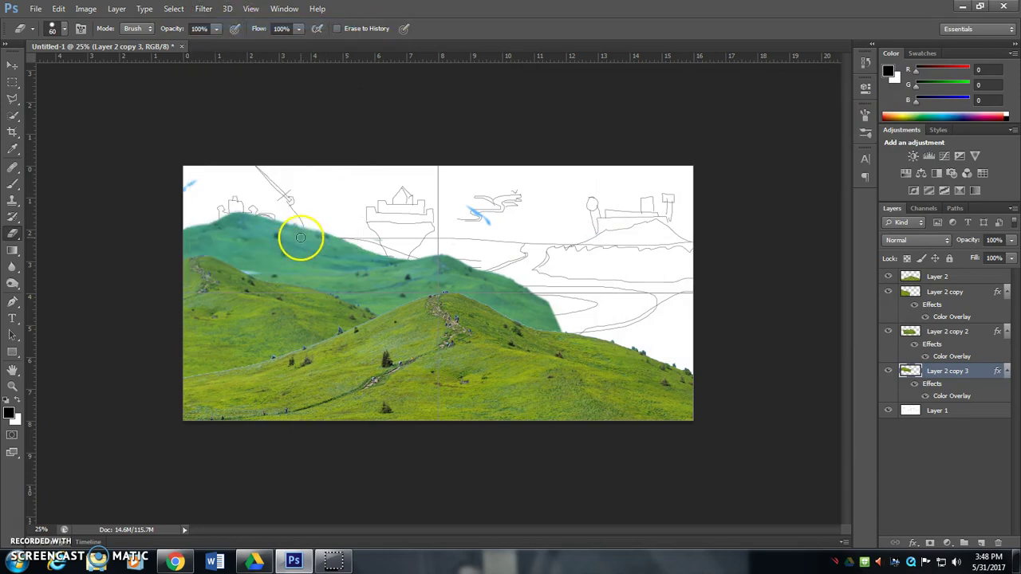
drag(273, 232, 279, 238)
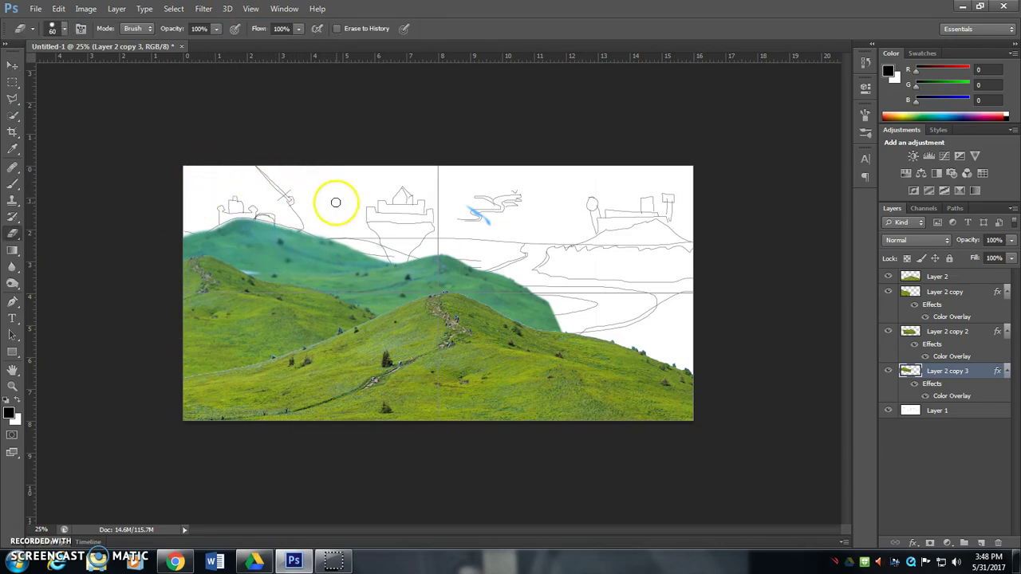
mouse_move(279, 263)
mouse_down()
mouse_move(316, 236)
mouse_move(247, 262)
mouse_move(280, 267)
mouse_up()
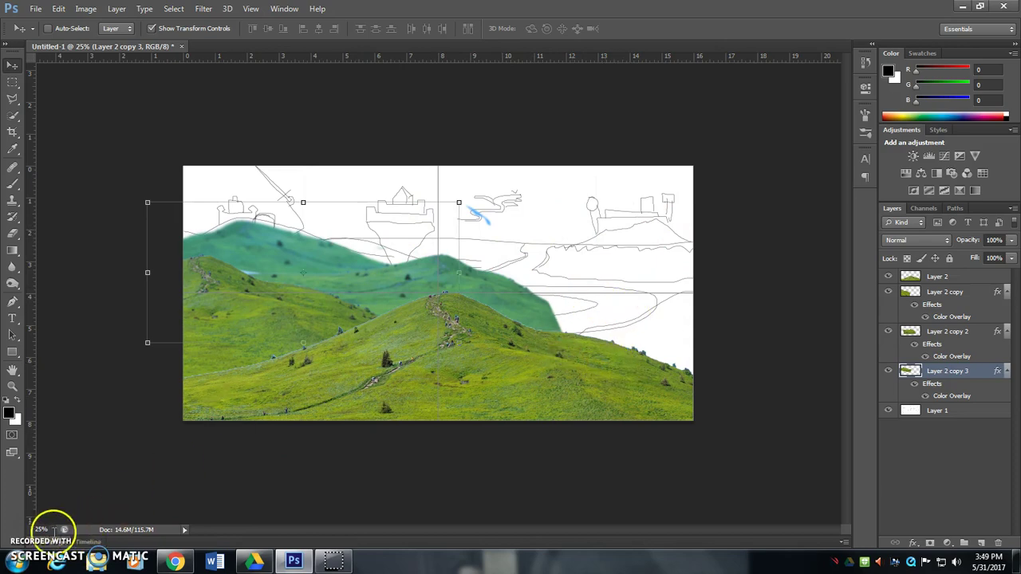
Paste the black-and-white mountain photo, move it, and hide Layer 2 copy 2 and copy 3.
key(ctrl+v)
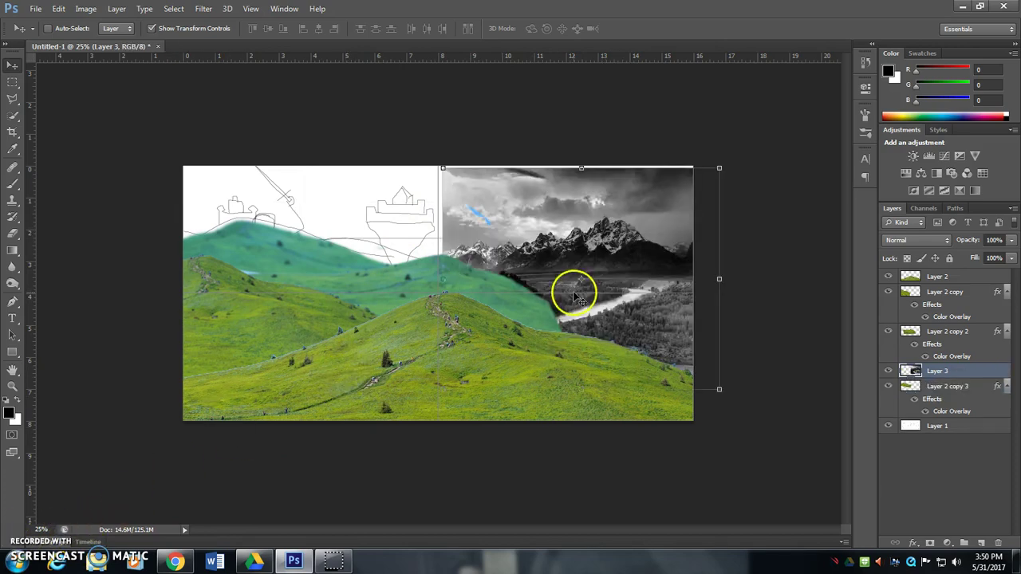
drag(604, 323, 592, 279)
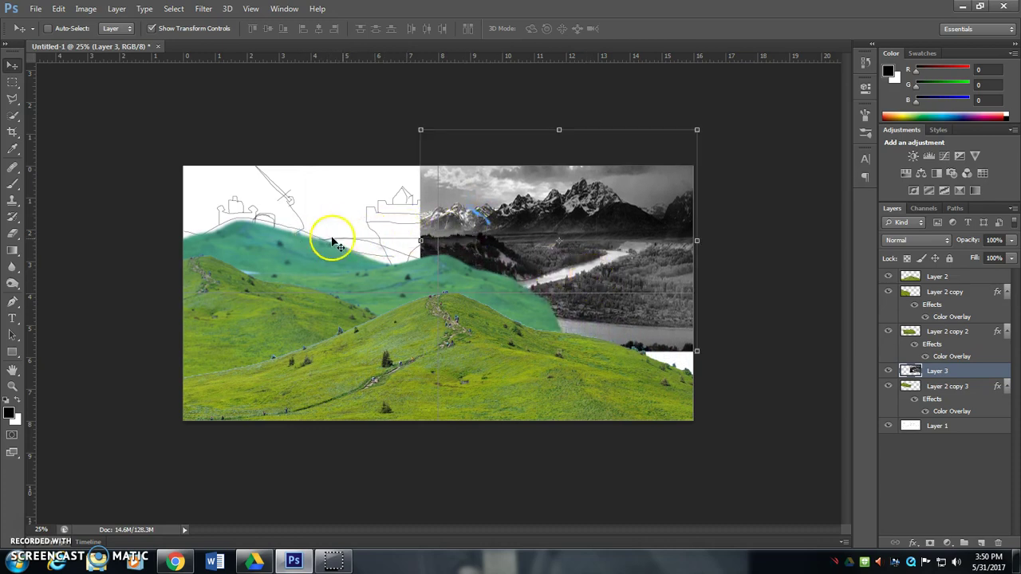
click(889, 330)
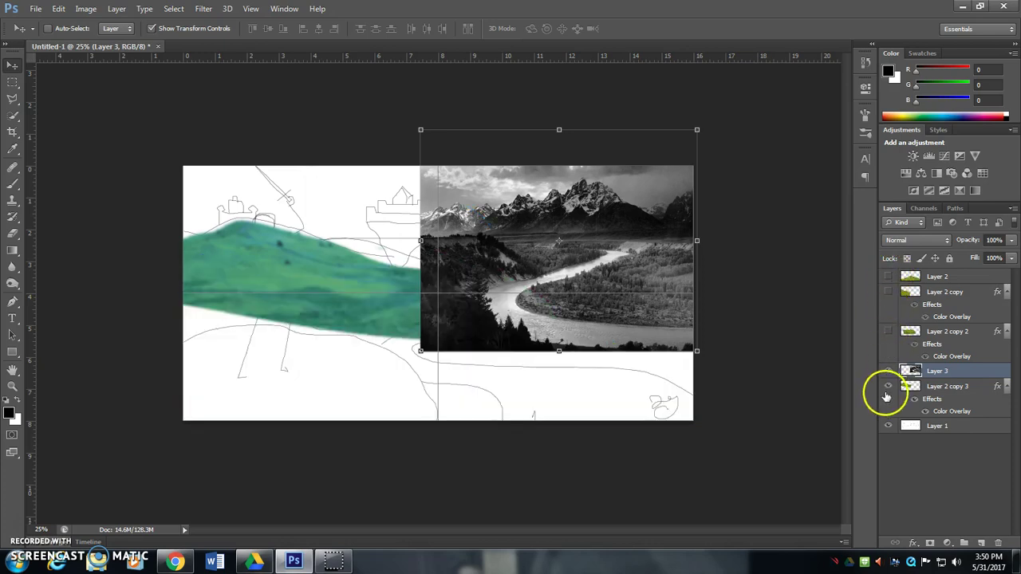
click(887, 387)
Stretch and skew the river photo's corners to fill the right canvas, then commit.
mouse_move(595, 306)
mouse_down()
mouse_move(599, 292)
mouse_move(579, 433)
mouse_move(584, 289)
mouse_move(688, 285)
mouse_move(603, 295)
mouse_up()
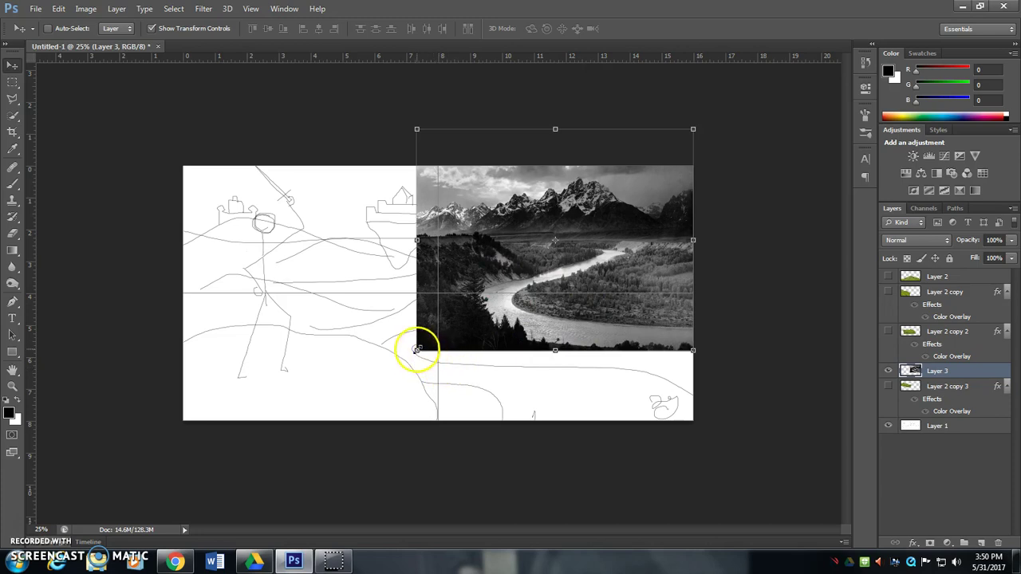
drag(417, 349, 347, 415)
drag(693, 352, 696, 420)
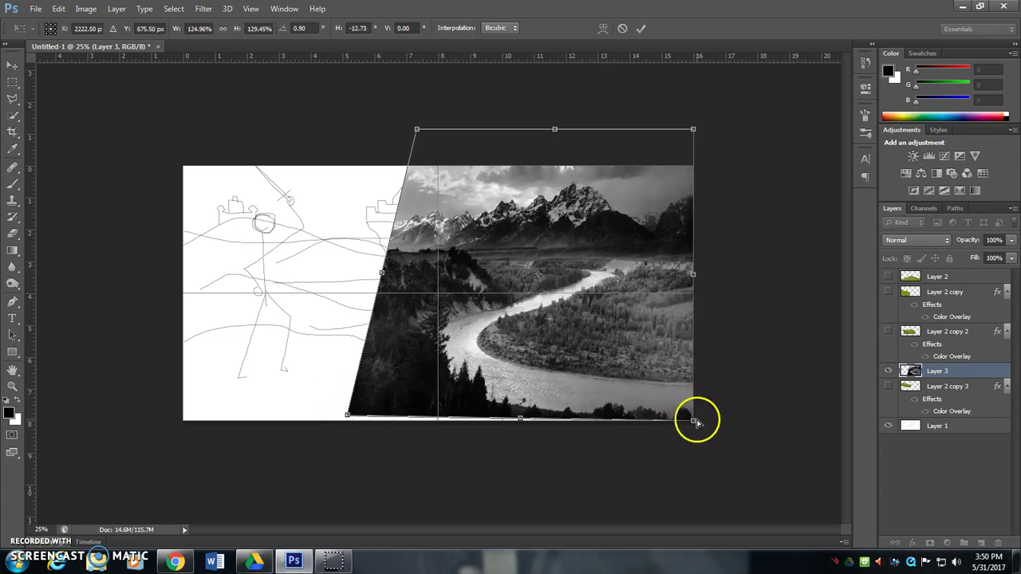
drag(415, 130, 344, 112)
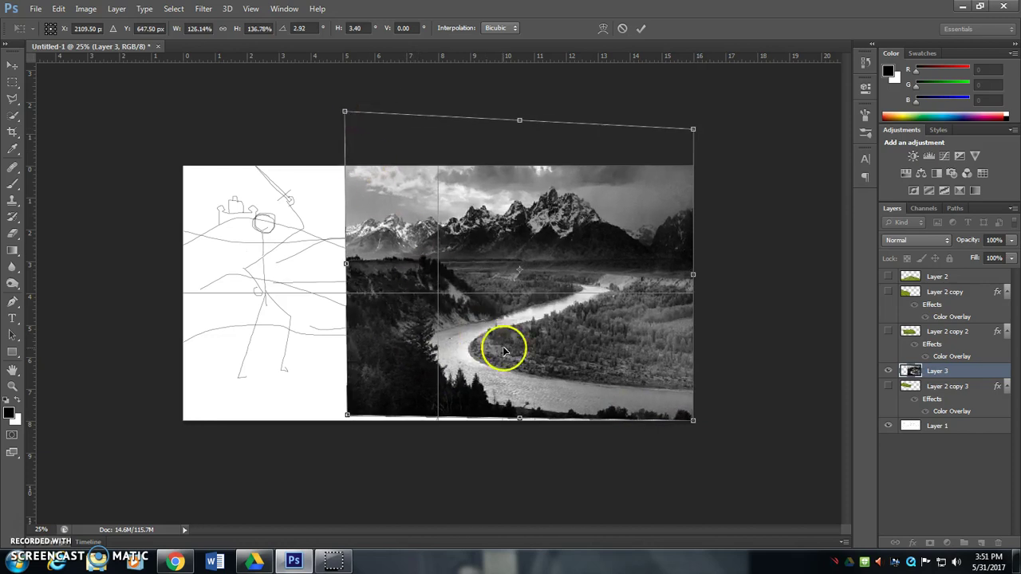
drag(503, 350, 509, 327)
drag(519, 391, 528, 420)
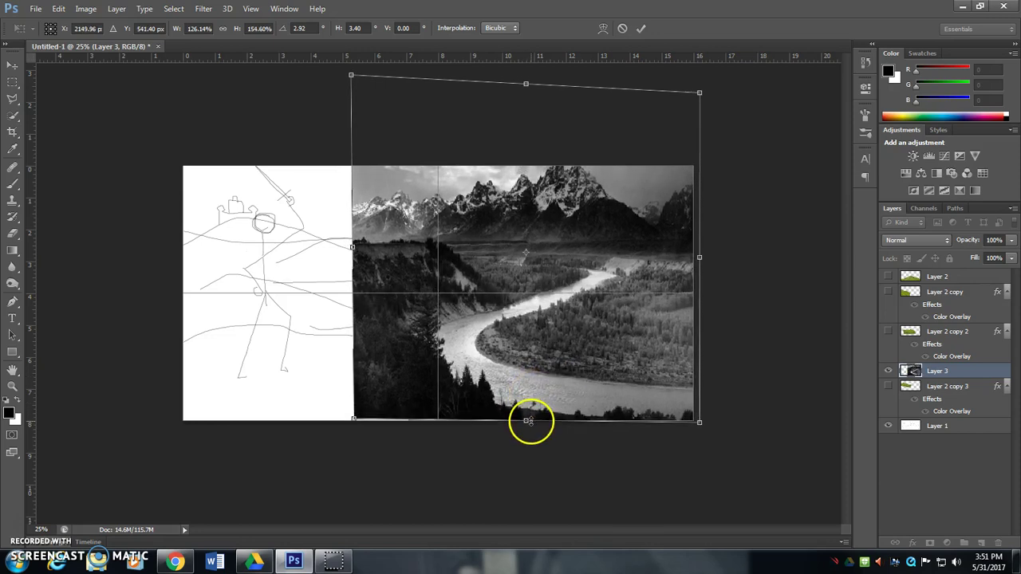
drag(481, 313, 479, 301)
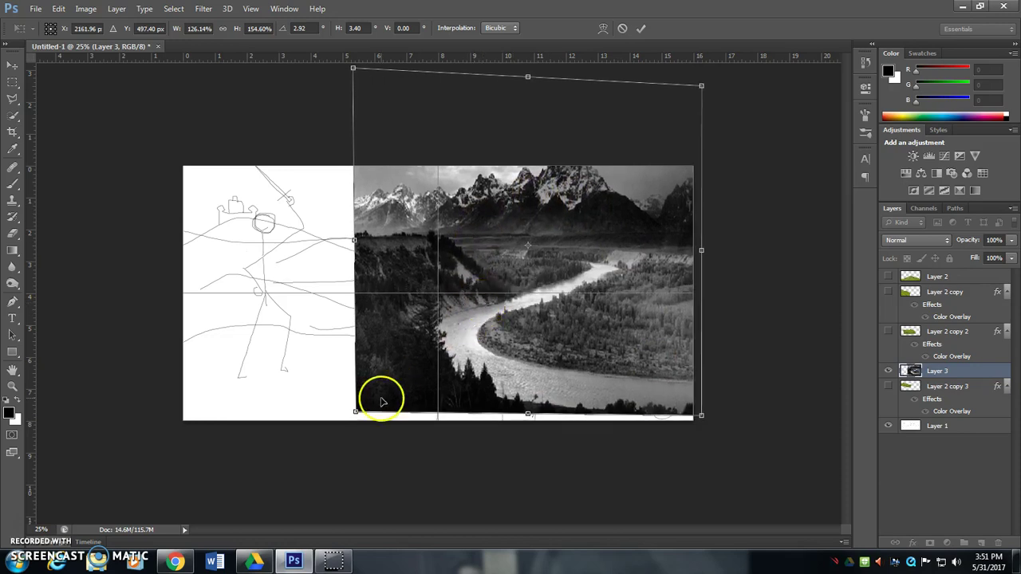
click(640, 28)
Hide the hill layers and add a new Layer 4 in Color blend mode.
drag(891, 335, 889, 279)
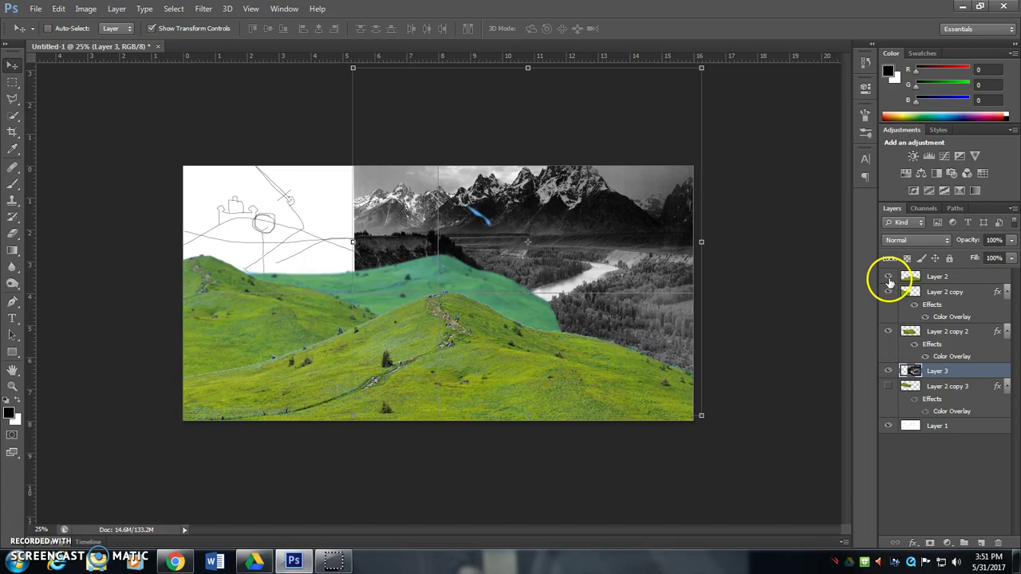
click(888, 330)
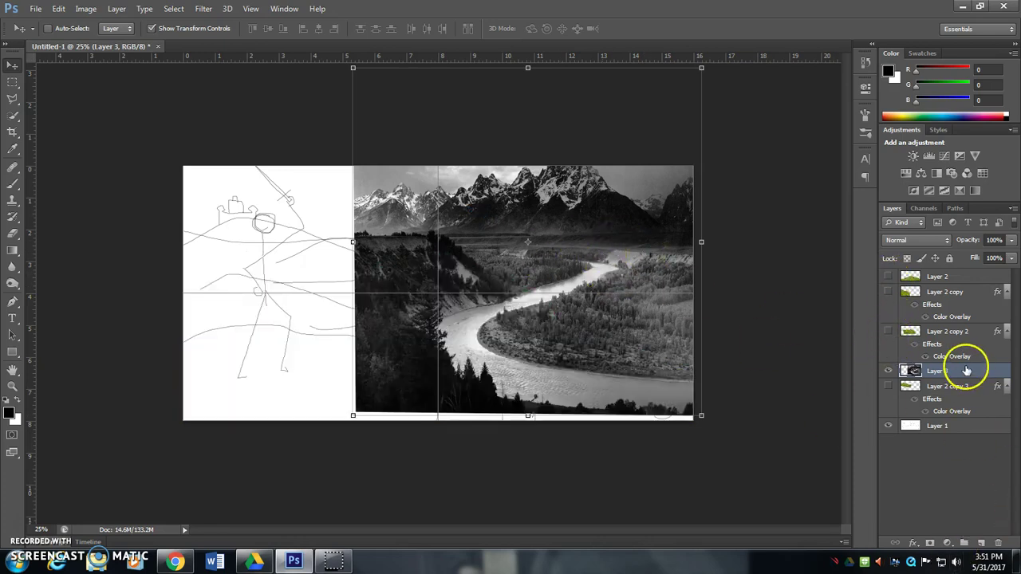
click(984, 544)
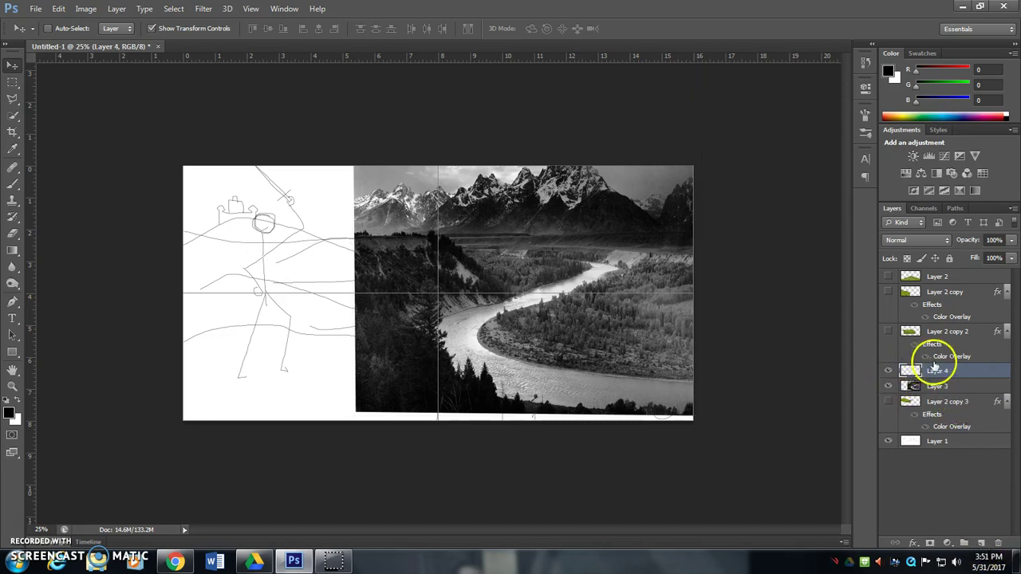
click(939, 246)
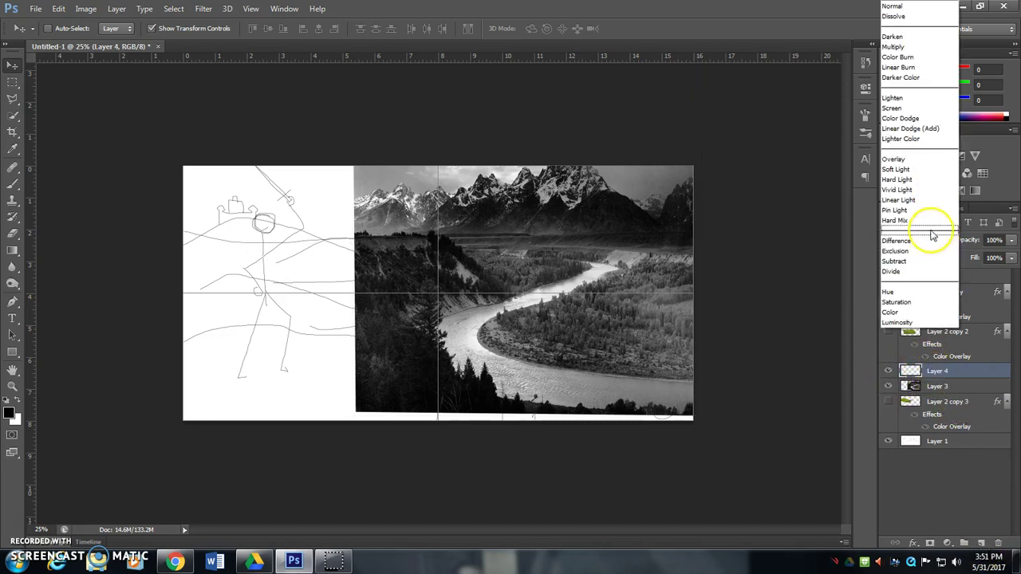
click(910, 312)
Paint the forest bright green (14,214,14) with a 250 px brush.
click(10, 412)
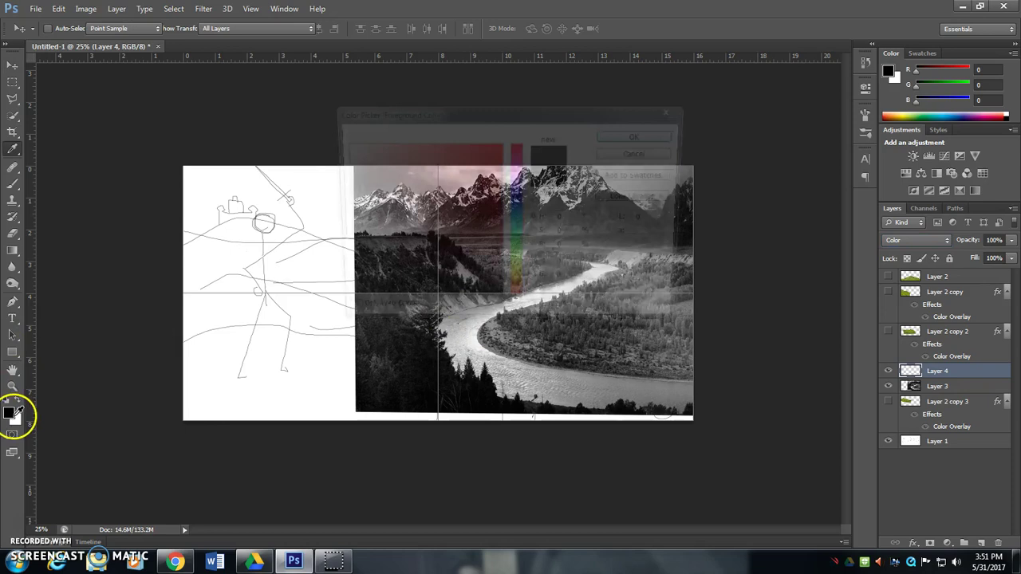
click(509, 252)
click(491, 165)
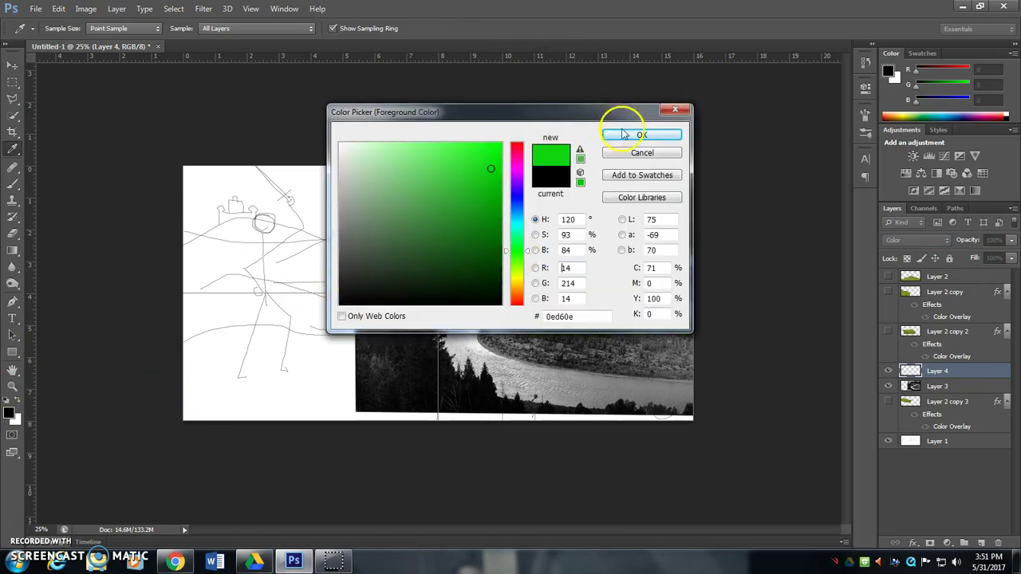
click(642, 135)
key(v)
key(b)
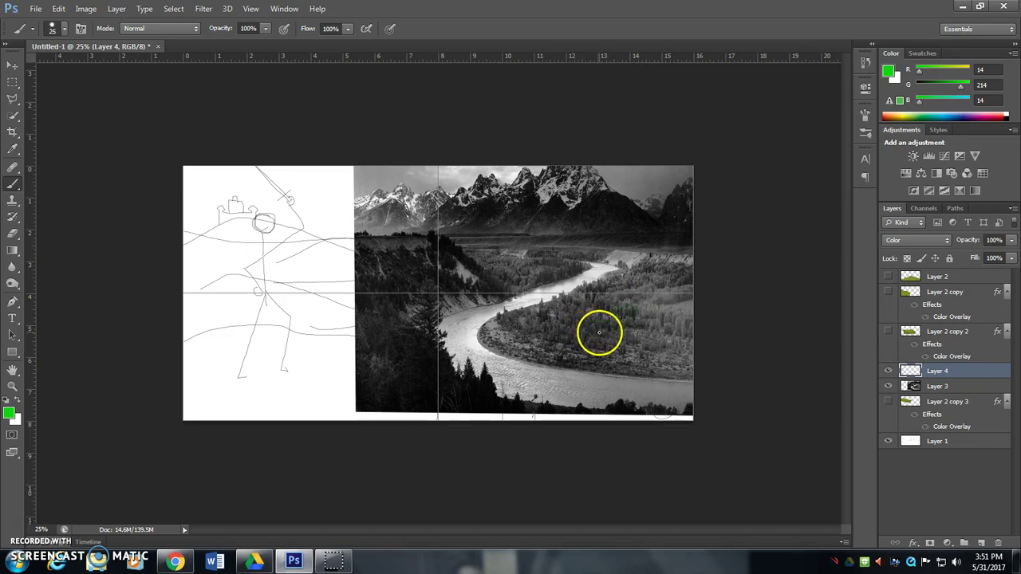
key(bracketright)
key(bracketright)
mouse_move(534, 333)
mouse_down()
mouse_move(626, 292)
mouse_move(666, 293)
mouse_move(665, 279)
mouse_move(654, 281)
mouse_move(670, 298)
mouse_move(650, 327)
mouse_move(547, 332)
mouse_move(599, 352)
mouse_move(699, 354)
mouse_move(682, 314)
mouse_move(675, 351)
mouse_move(685, 351)
mouse_move(670, 360)
mouse_move(505, 332)
mouse_move(606, 311)
mouse_move(613, 295)
mouse_move(574, 311)
mouse_move(681, 270)
mouse_move(668, 244)
mouse_move(595, 231)
mouse_move(488, 239)
mouse_move(528, 236)
mouse_move(553, 258)
mouse_move(579, 259)
mouse_move(389, 286)
mouse_move(400, 271)
mouse_move(334, 252)
mouse_move(383, 278)
mouse_move(332, 336)
mouse_move(338, 354)
mouse_move(405, 395)
mouse_move(488, 414)
mouse_move(477, 386)
mouse_up()
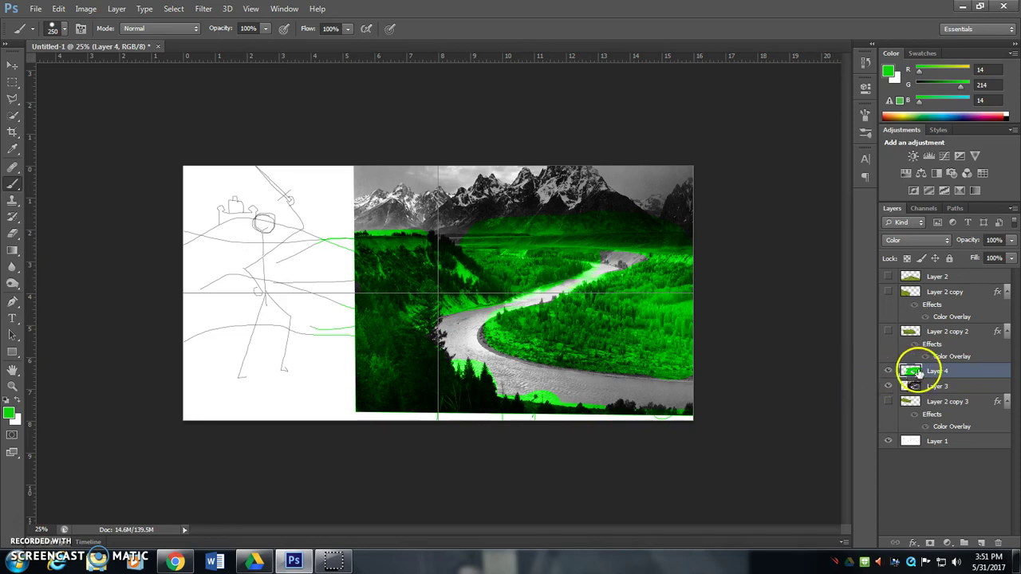
Paint the river teal, then sample a dark green from the forest.
click(10, 415)
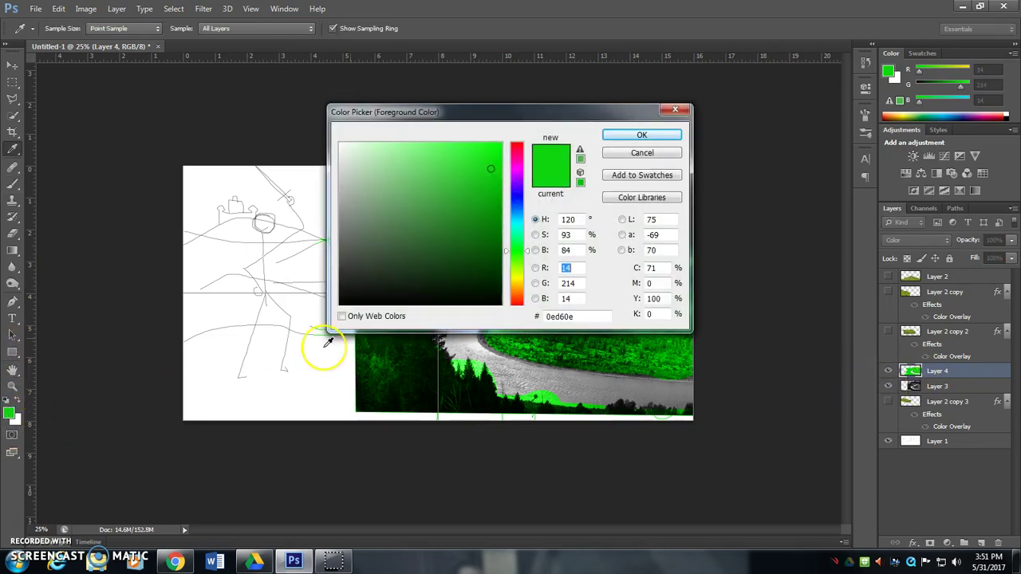
drag(513, 248, 512, 218)
click(476, 207)
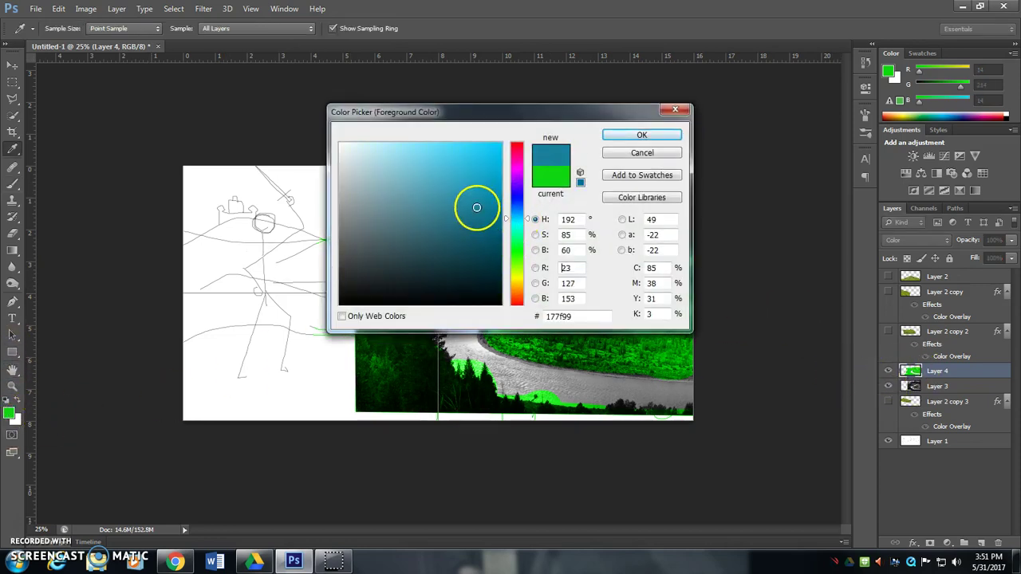
click(642, 136)
mouse_move(688, 394)
mouse_down()
mouse_move(568, 391)
mouse_move(467, 365)
mouse_move(460, 335)
mouse_move(474, 322)
mouse_move(596, 266)
mouse_up()
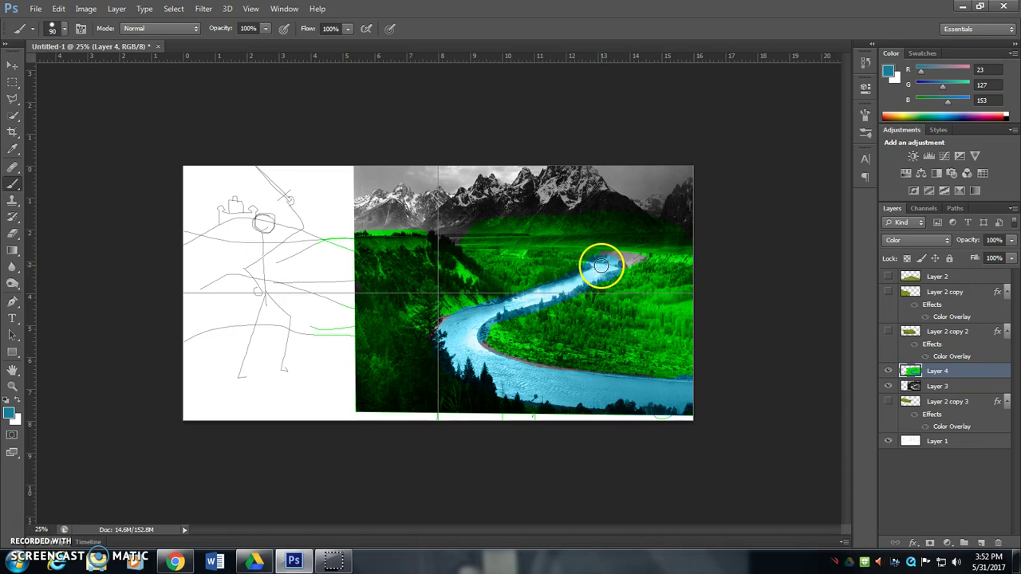
alt+click(642, 319)
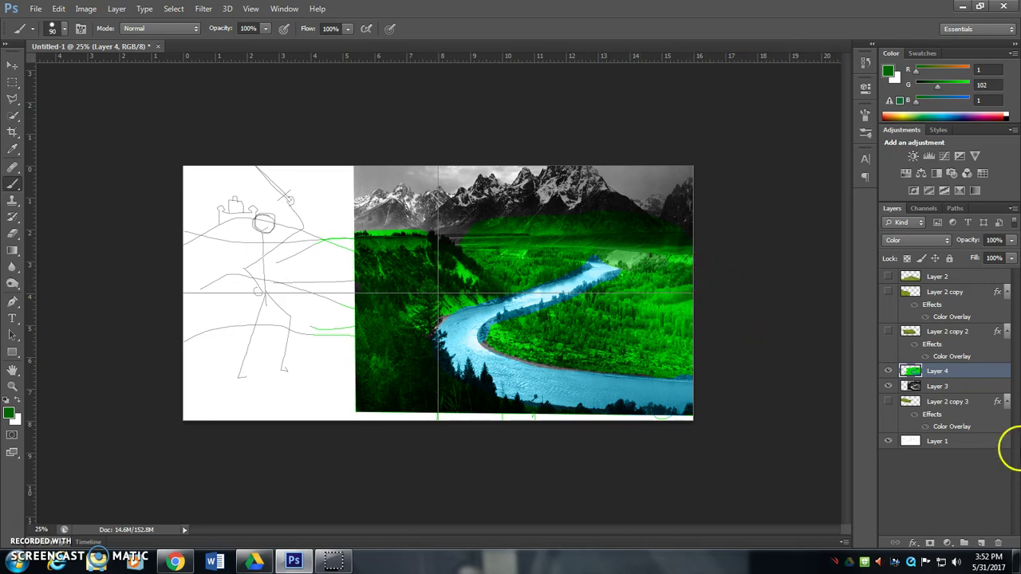
Toggle Layer 4's colouring off and on to compare, leaving it hidden.
click(888, 371)
click(888, 372)
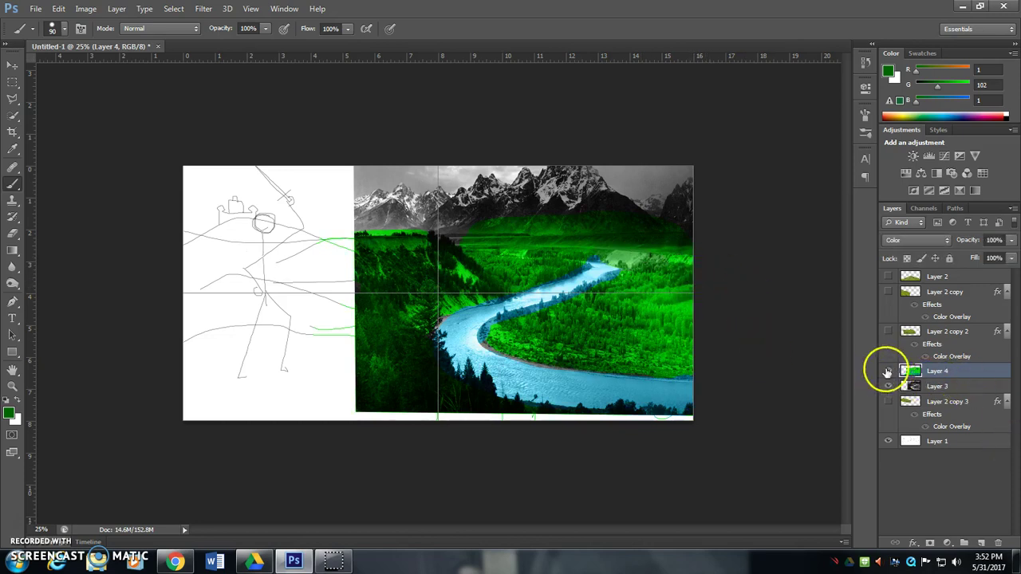
click(889, 372)
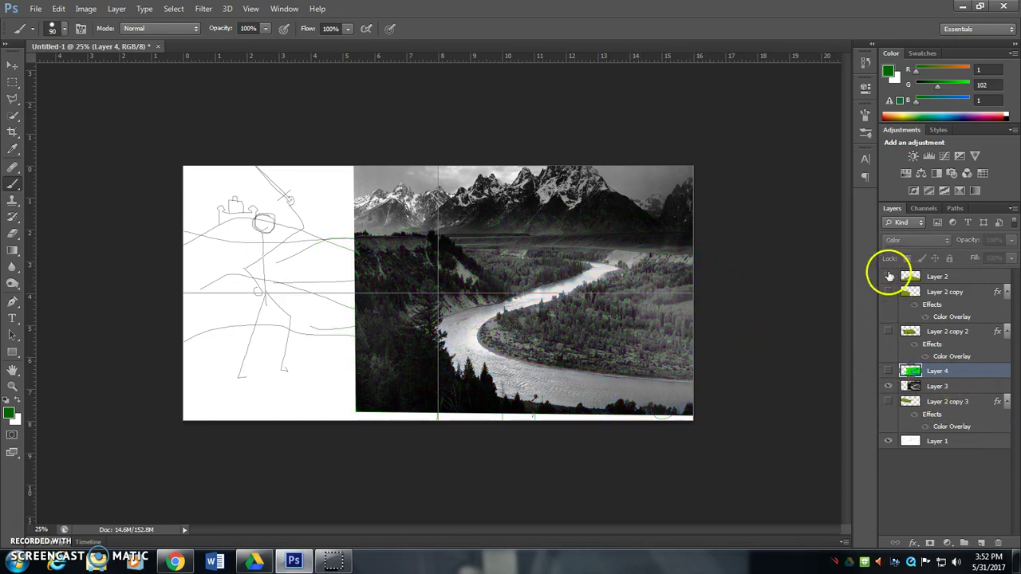
Show the hill layers, select Layer 3, then hide every layer except Layer 1.
drag(888, 276, 888, 331)
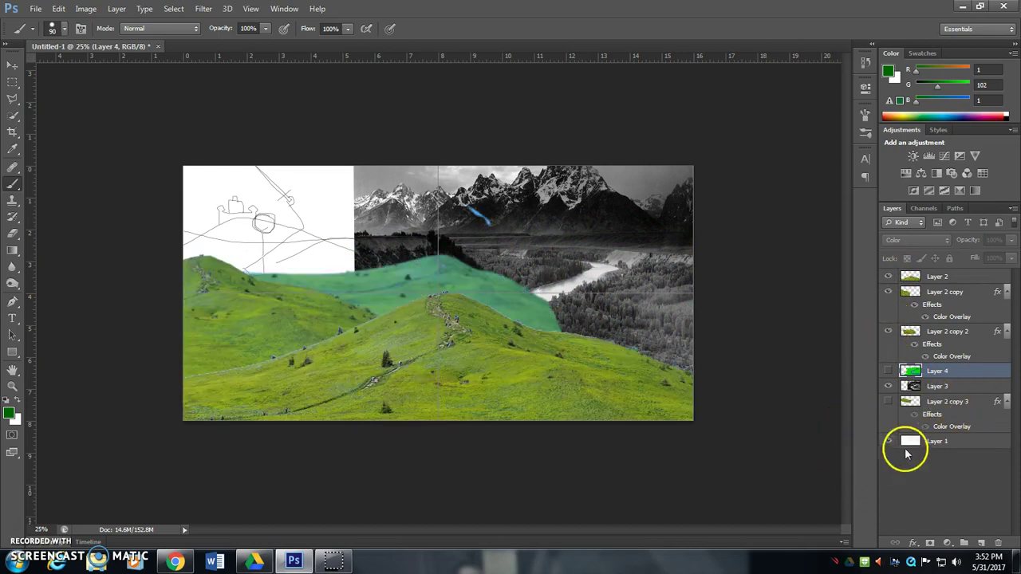
click(890, 405)
click(890, 371)
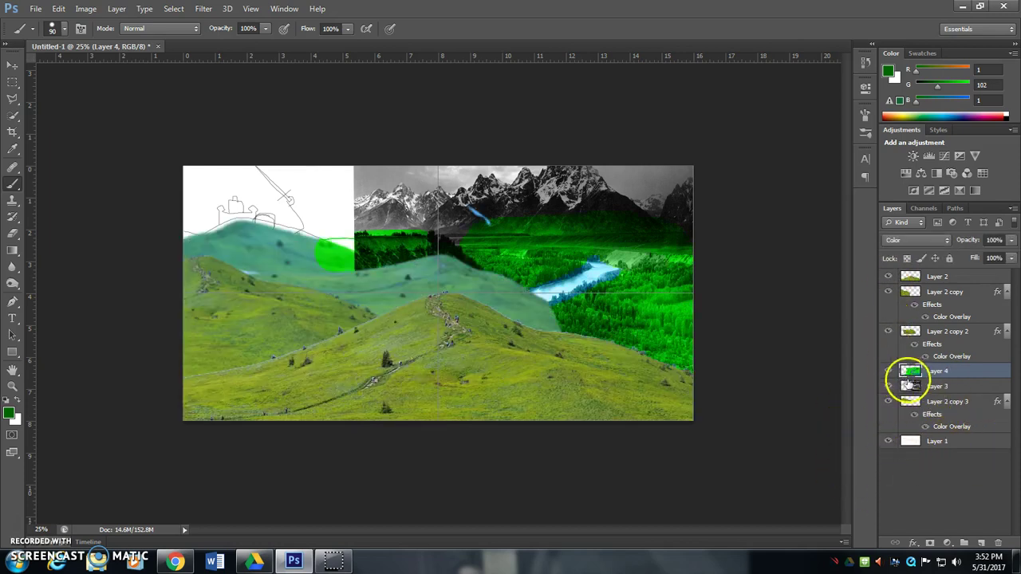
click(888, 373)
click(945, 386)
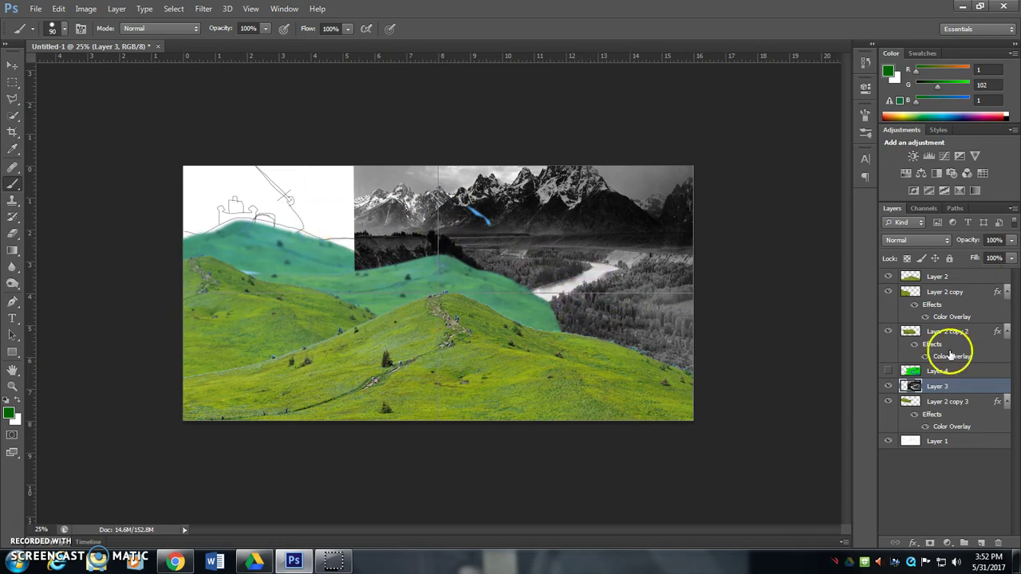
drag(889, 277, 887, 402)
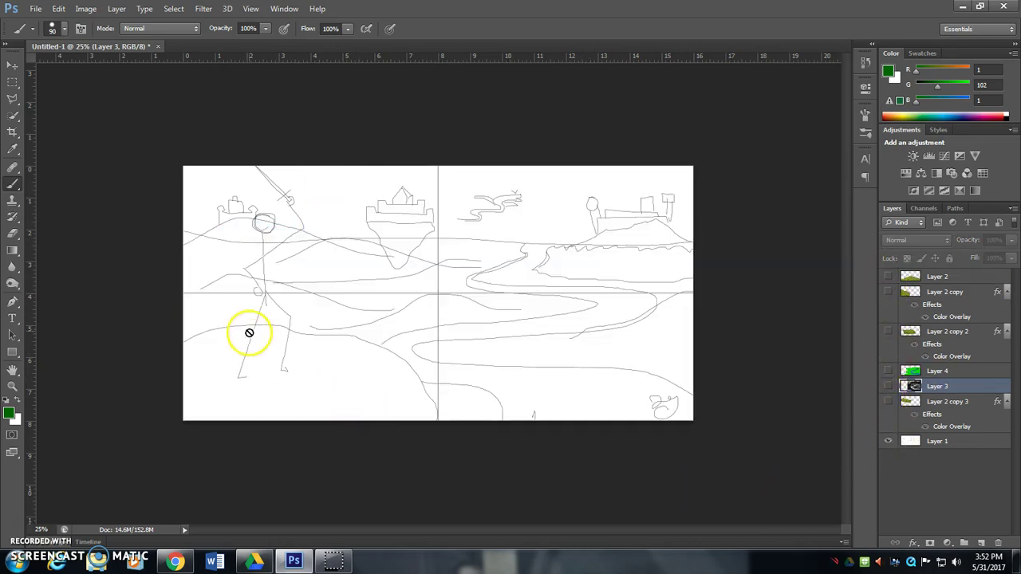